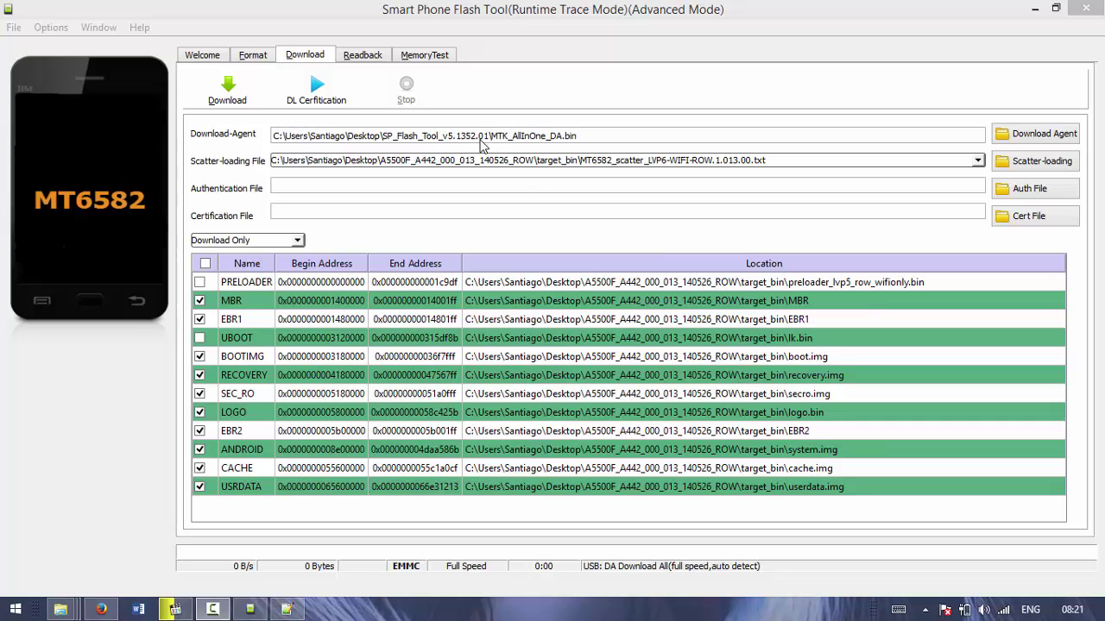
- Switch to Firefox and look through the Lenovo A5500-F forum thread for the stock ROM and SP Flash Tools download links
left_click(101, 609)
scroll(397, 291, "up", 10)
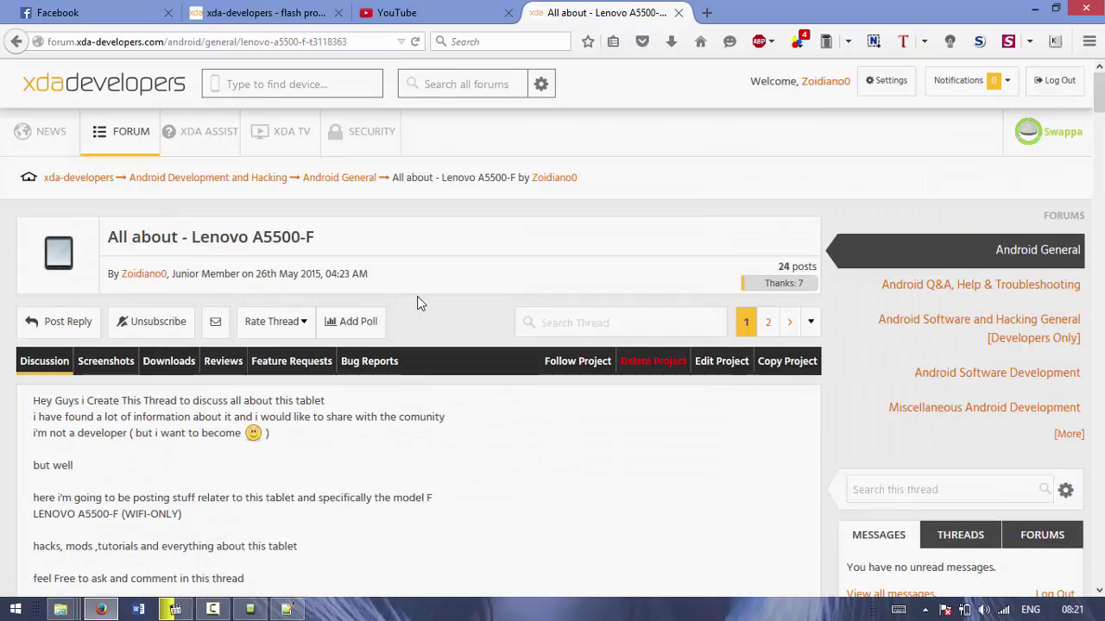
scroll(432, 275, "down", 10)
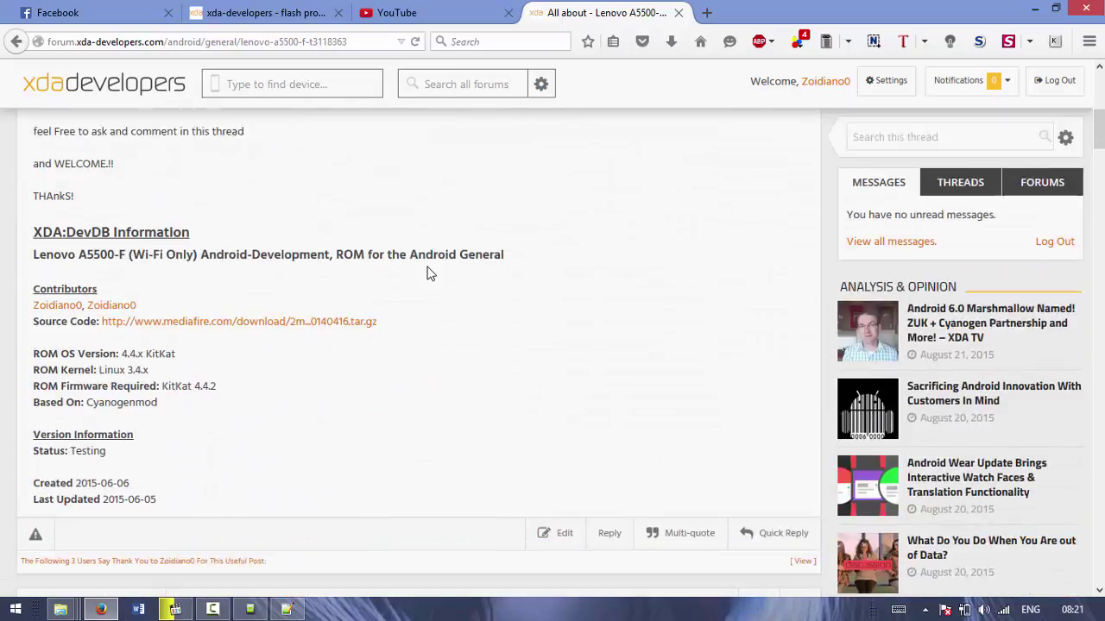
scroll(436, 272, "down", 12)
scroll(436, 272, "down", 15)
scroll(436, 271, "up", 15)
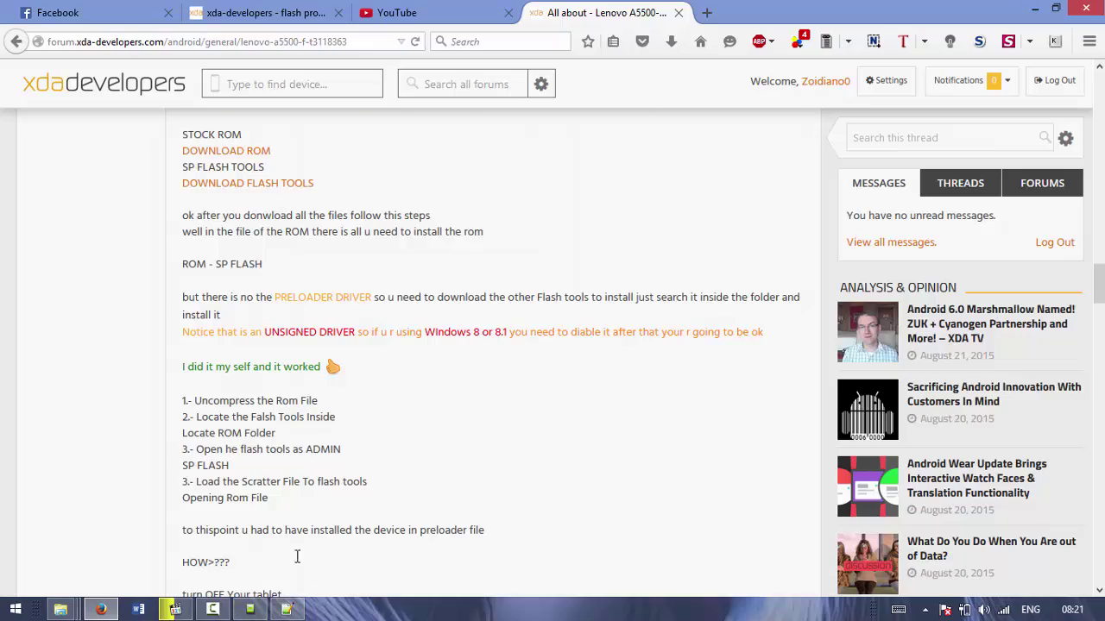
scroll(241, 593, "up", 15)
scroll(239, 525, "down", 15)
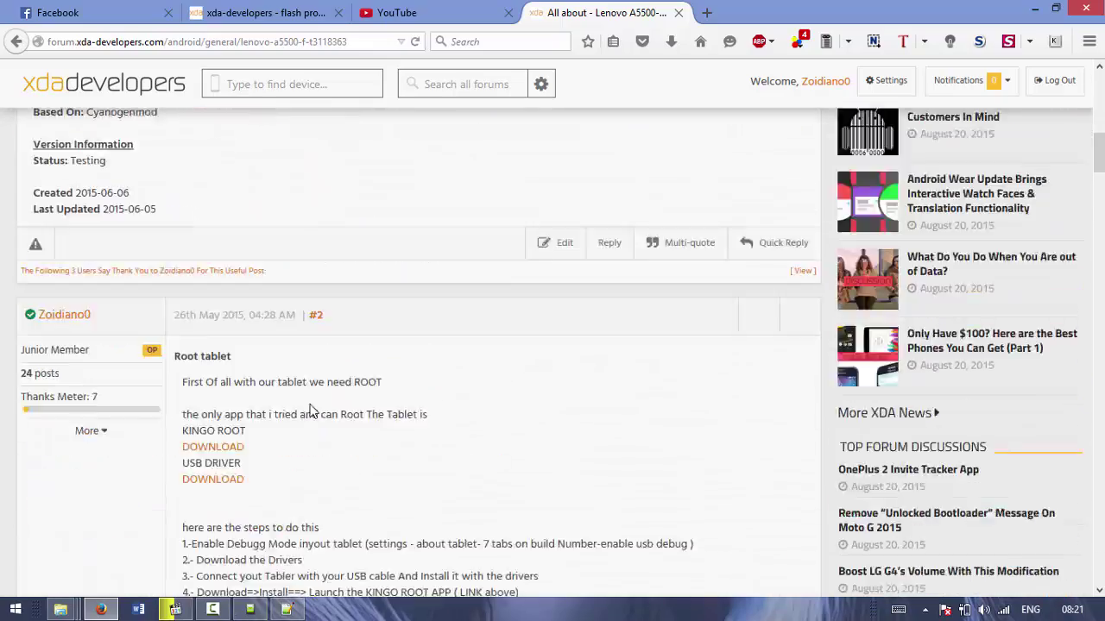
scroll(342, 393, "down", 4)
scroll(277, 303, "up", 5)
scroll(277, 335, "down", 4)
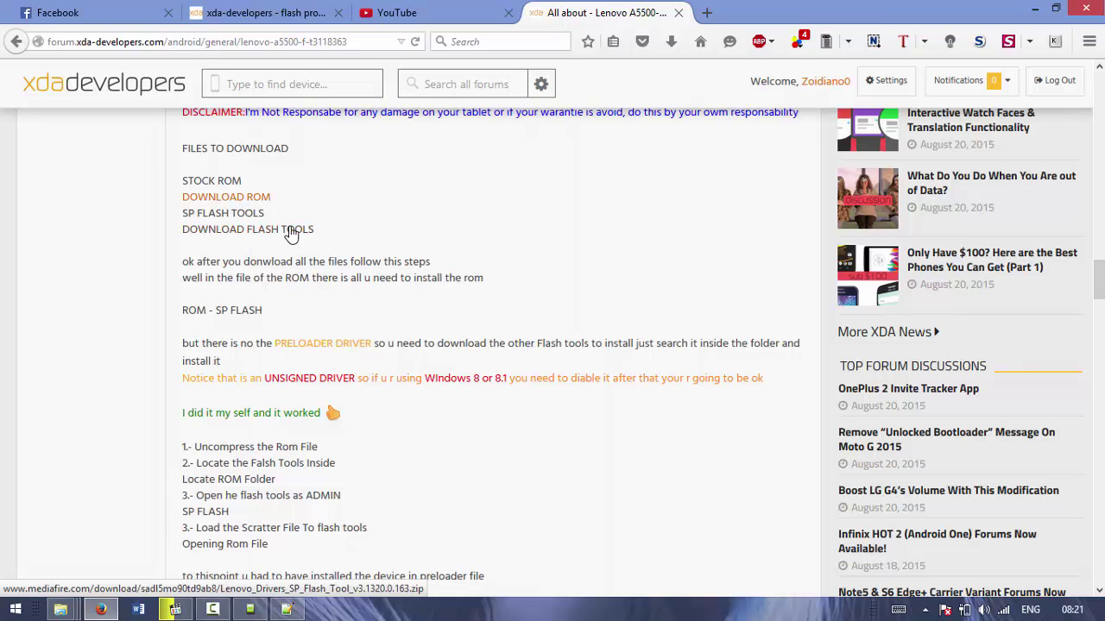
left_click(706, 12)
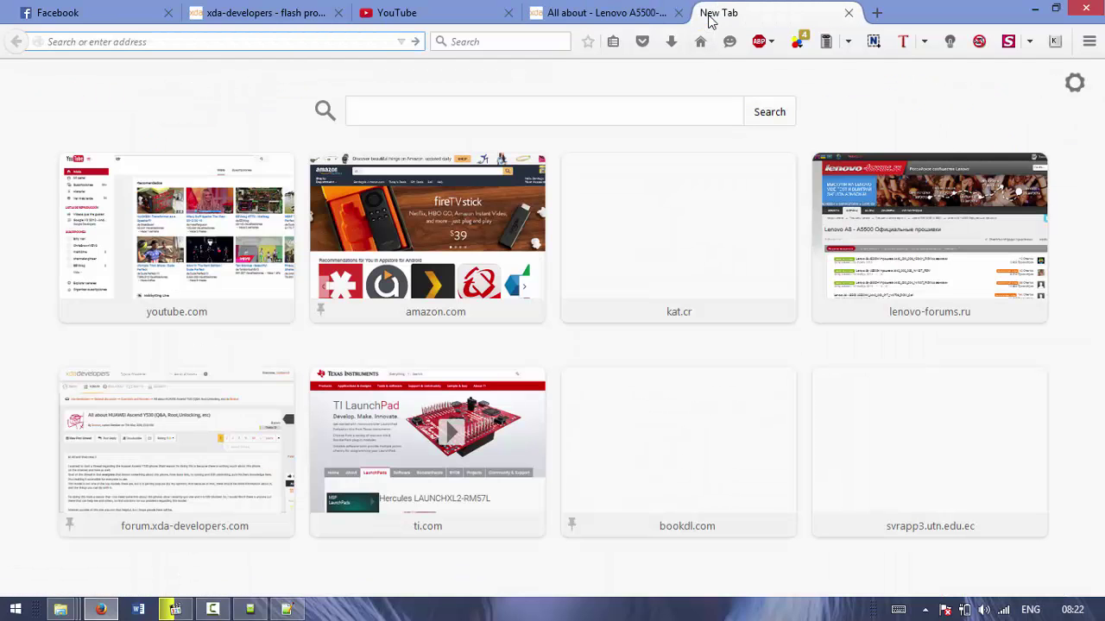
type("flash")
key("Escape")
type("tools")
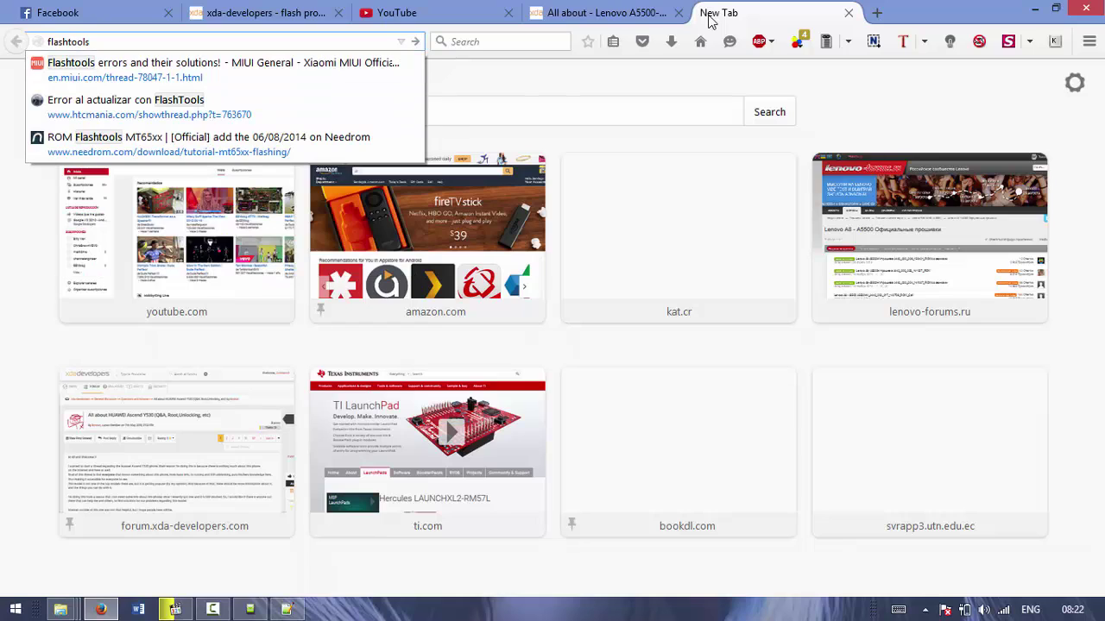
key("Escape")
key("Escape")
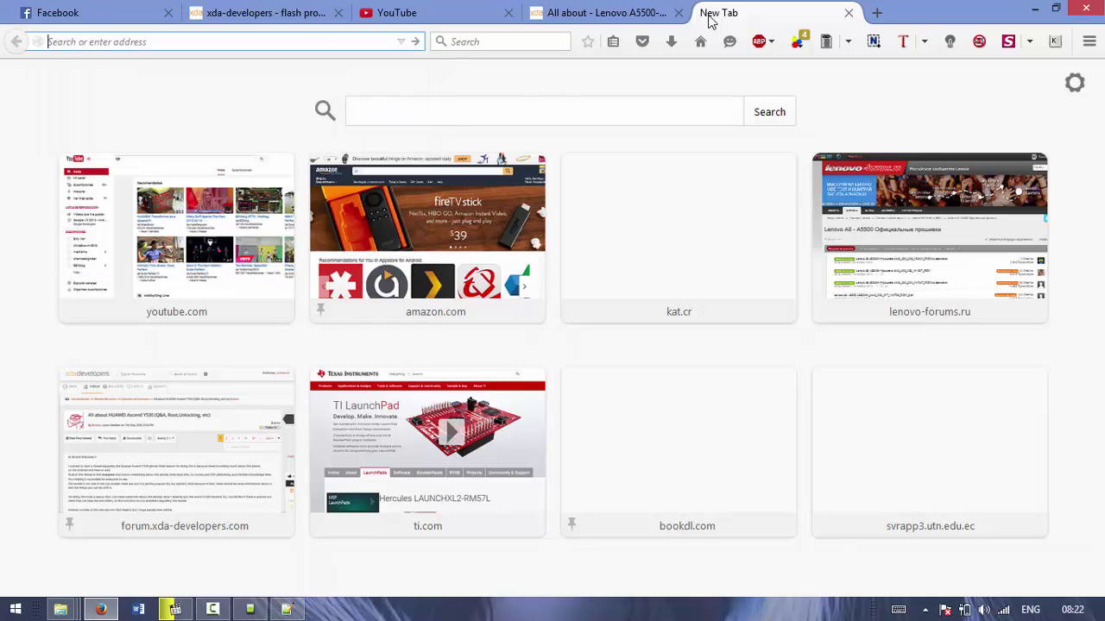
left_click(848, 13)
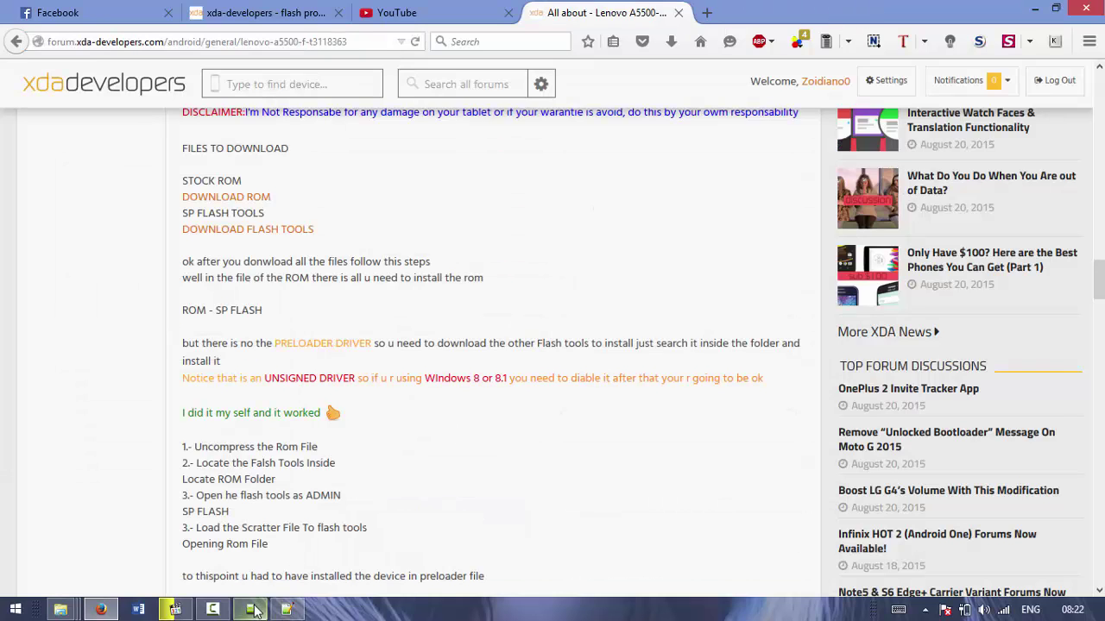
- Return to SP Flash Tool and check its version information
left_click(1035, 10)
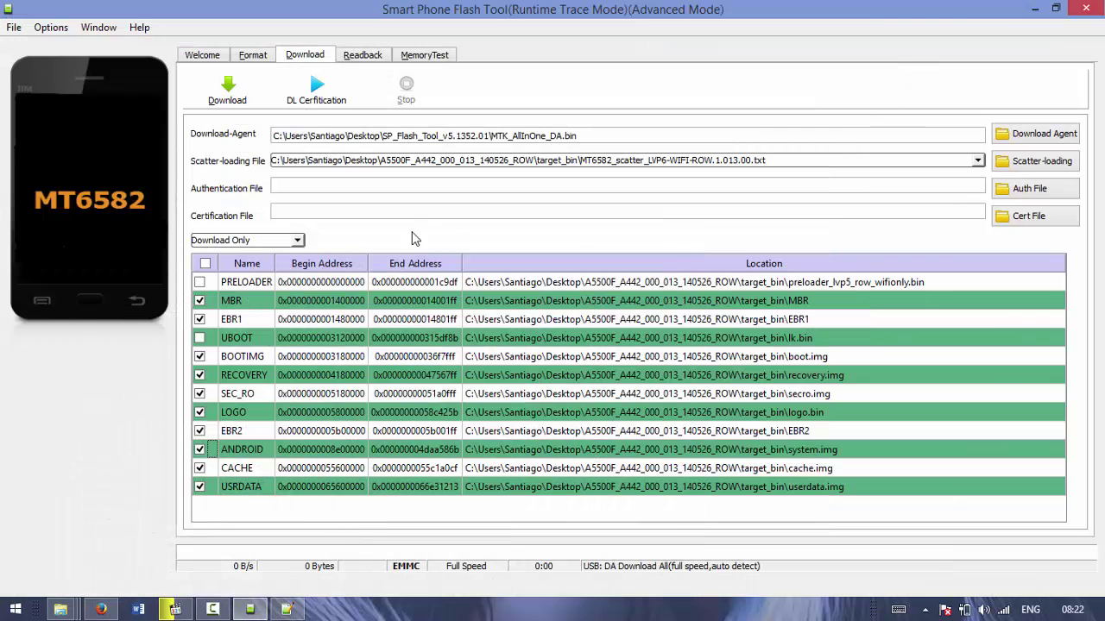
left_click(140, 26)
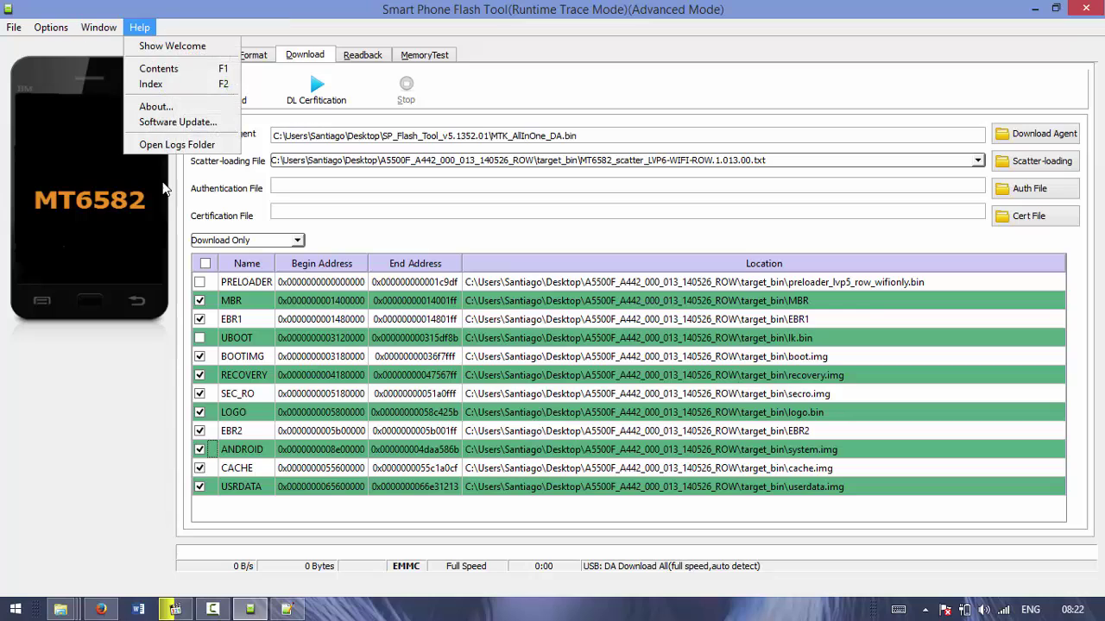
left_click(173, 104)
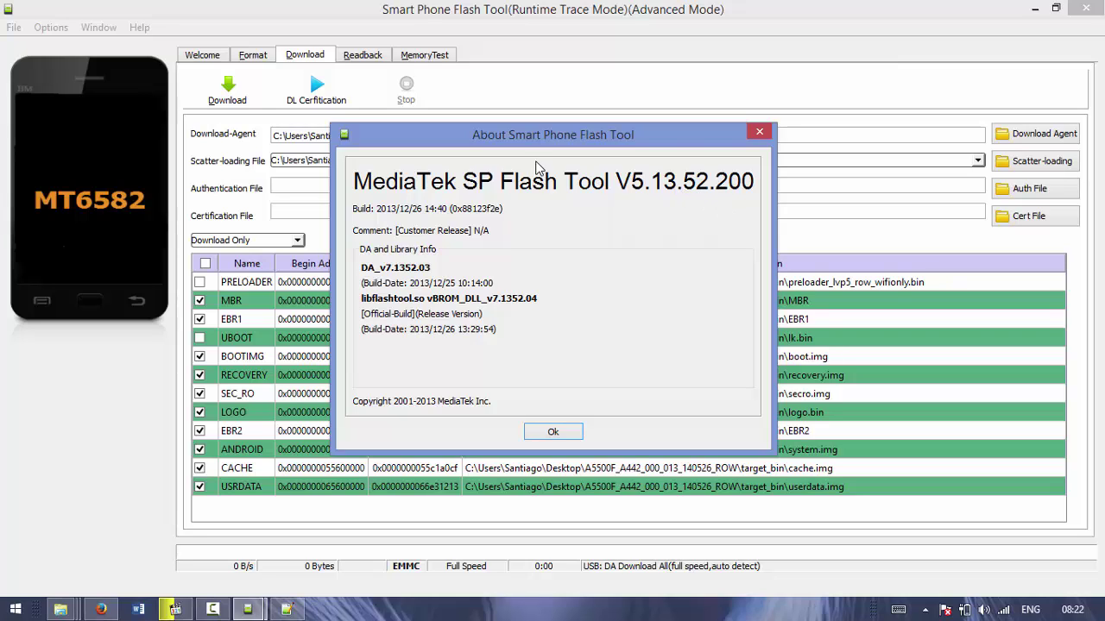
left_click(570, 433)
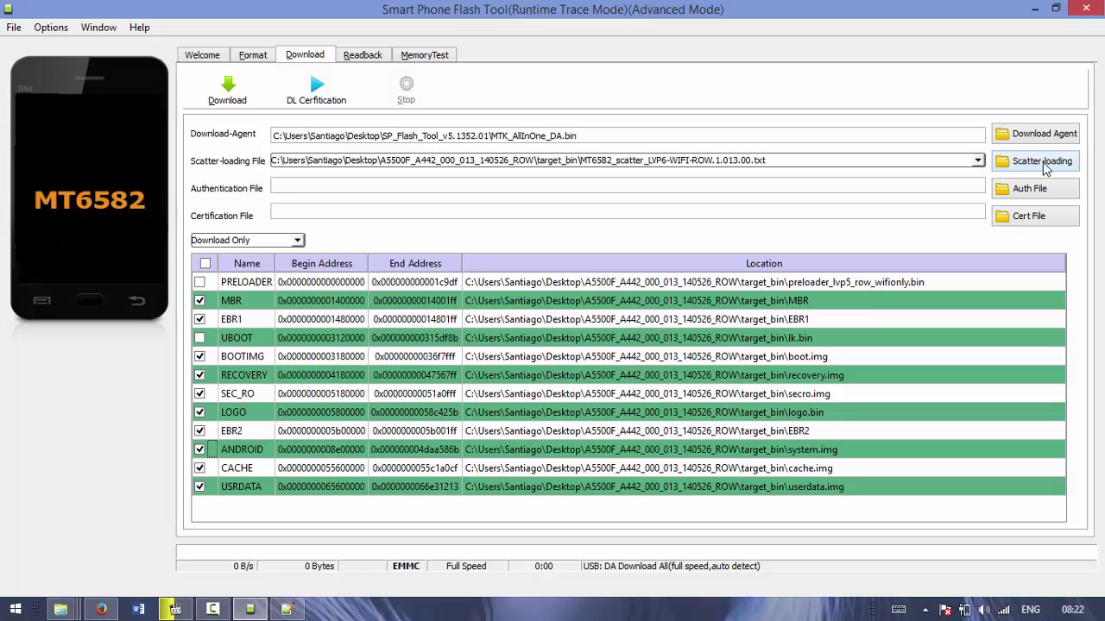
- Load the scatter file MT6582_scatter_LVP6-WIFI-ROW.1.013.00.txt from the target_bin folder inside A5500F_A442_000_013_140526_ROW
left_click(1010, 166)
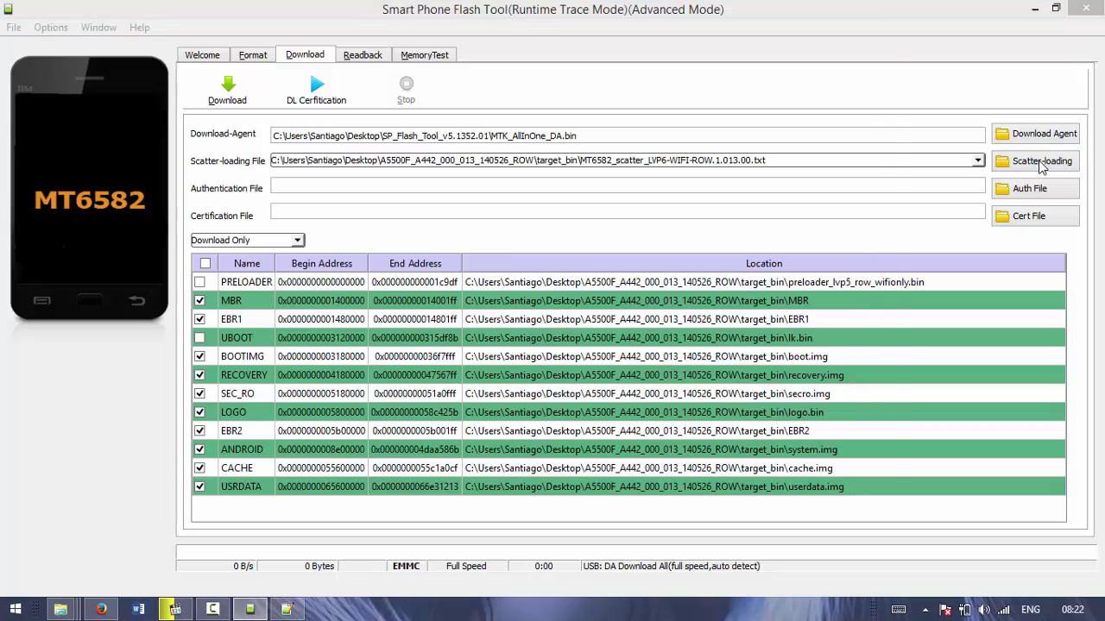
left_click(328, 81)
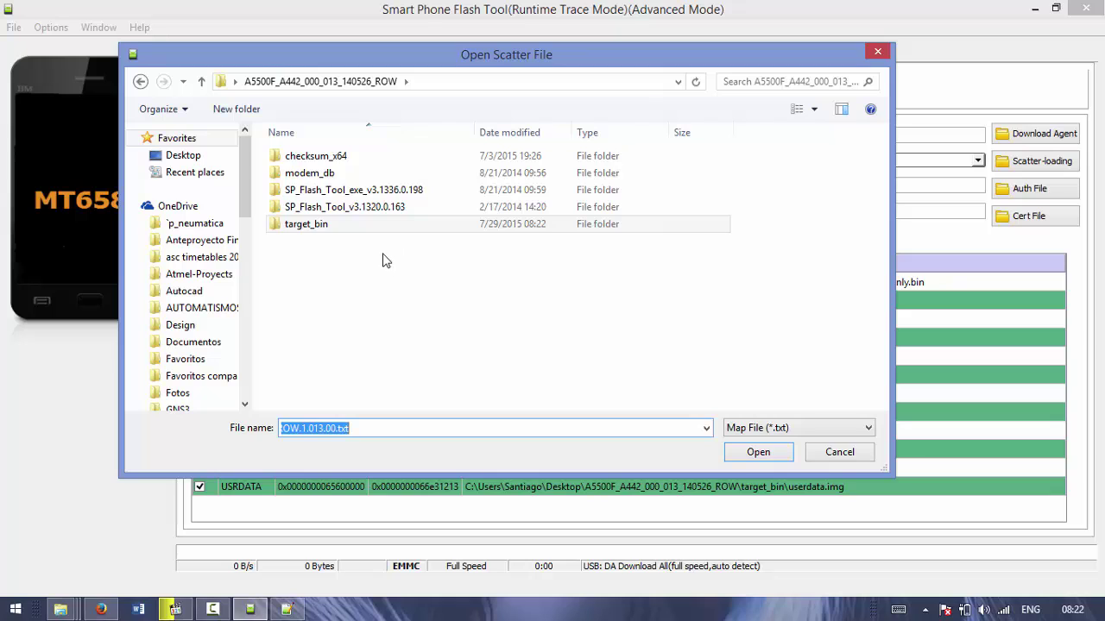
left_click(323, 230)
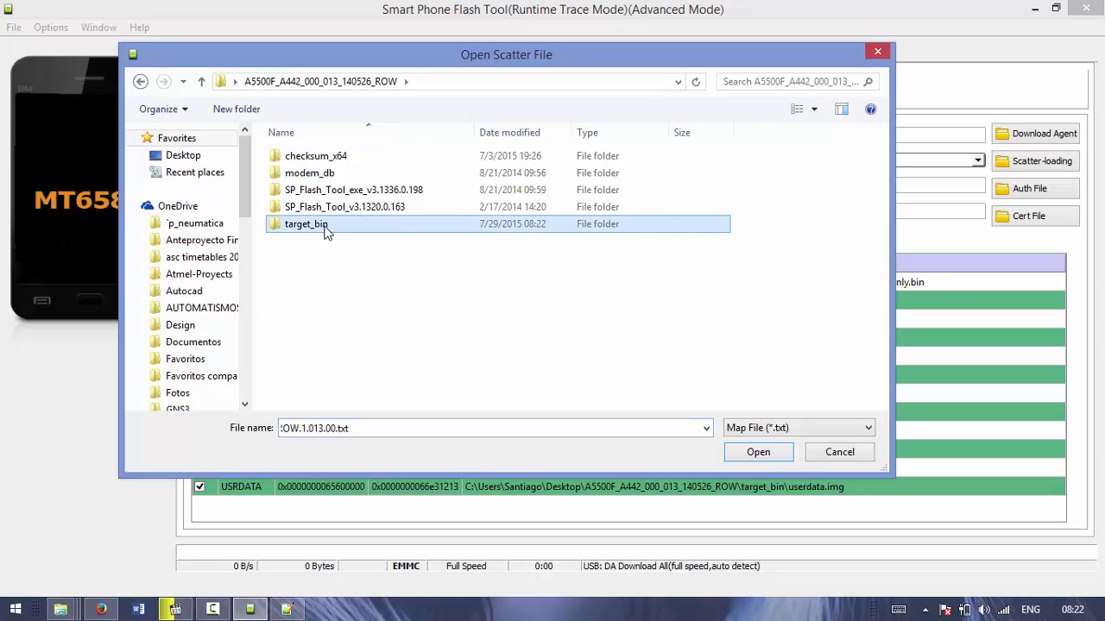
left_click(333, 208)
left_click(328, 175)
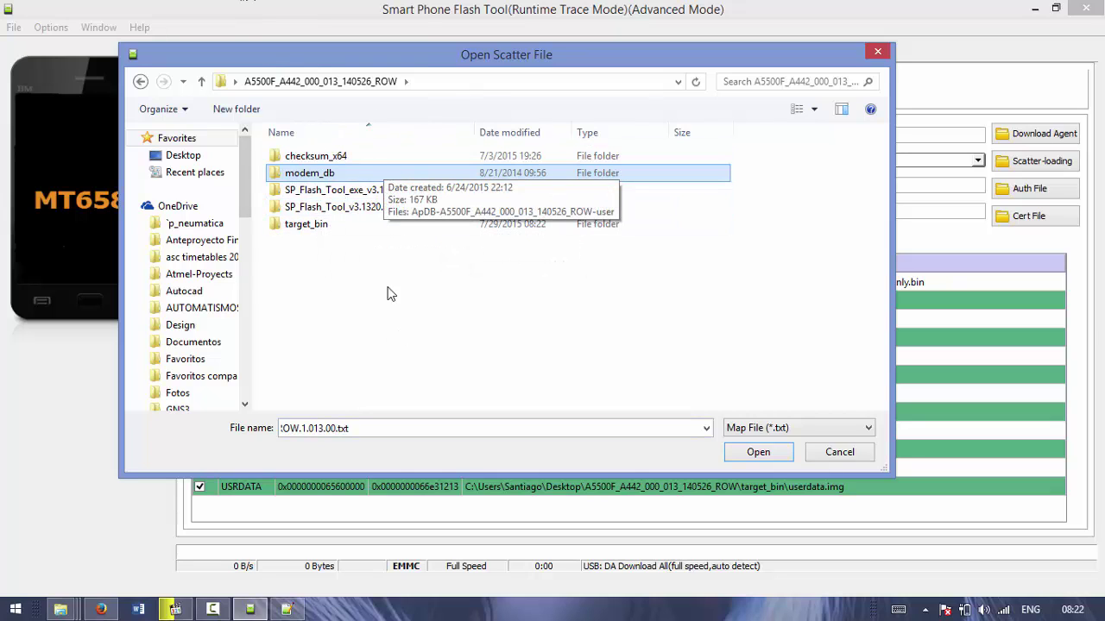
double_click(311, 226)
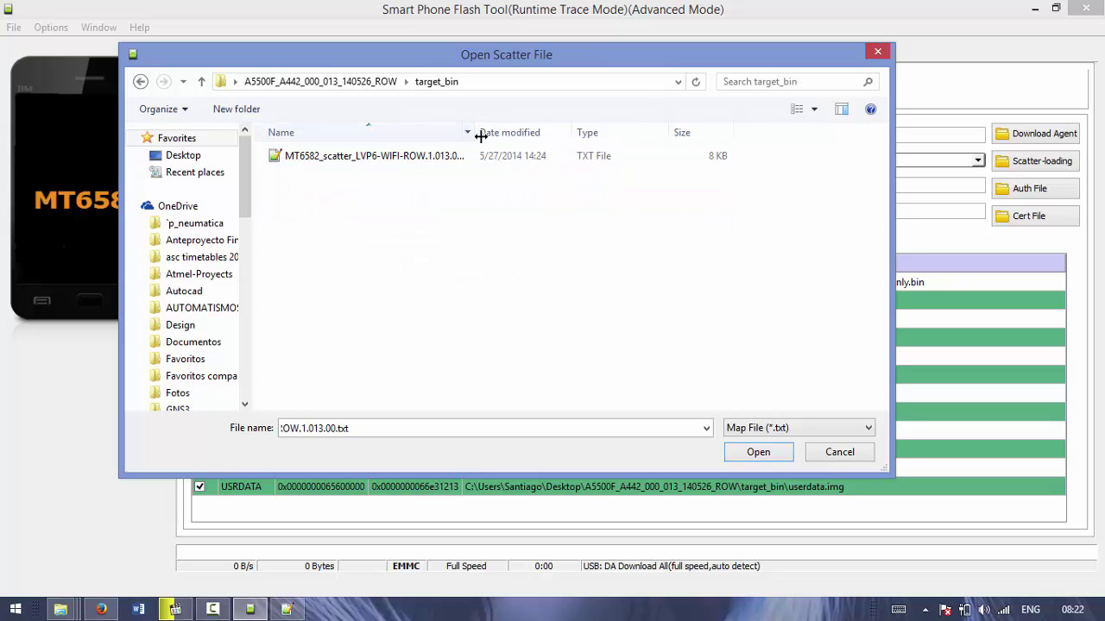
left_click_drag(516, 132, 537, 132)
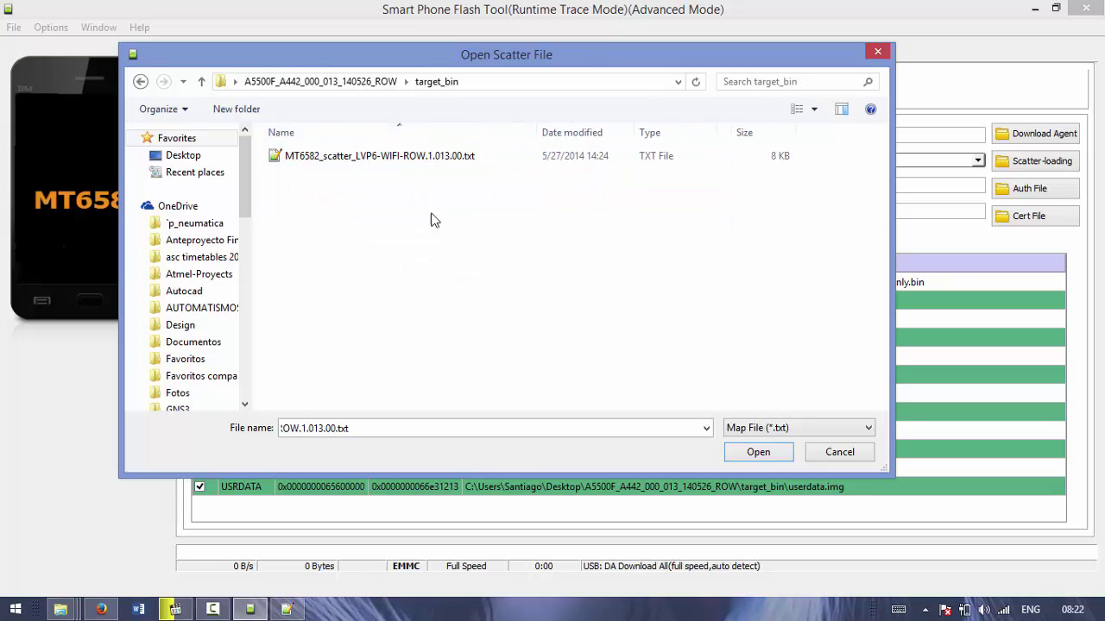
double_click(338, 160)
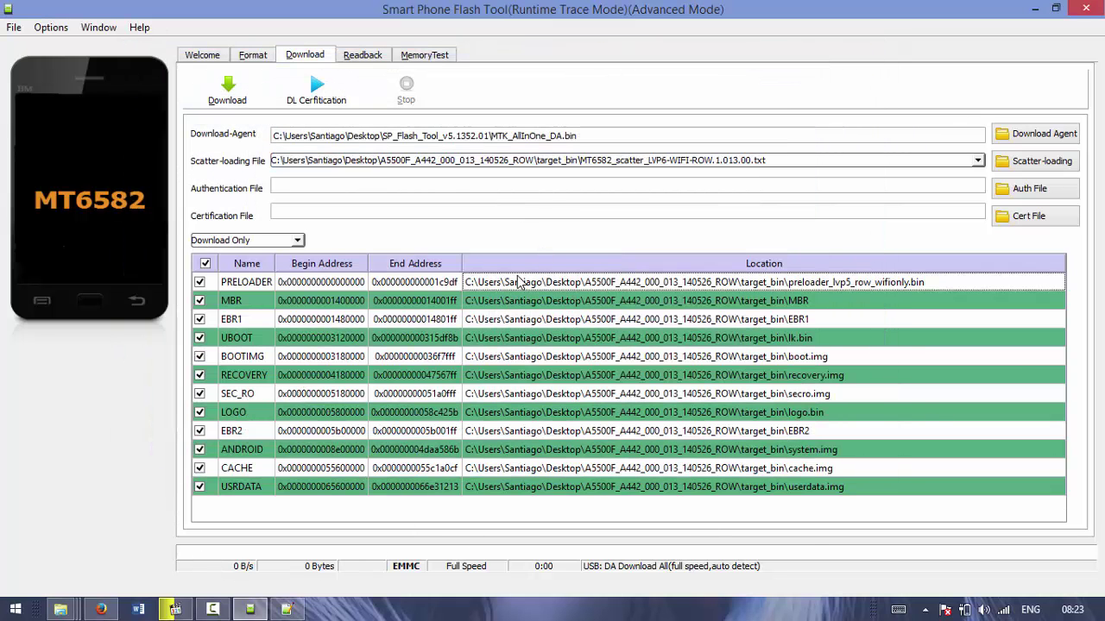
- Set the download mode to Firmware Upgrade
key("Escape")
left_click(291, 243)
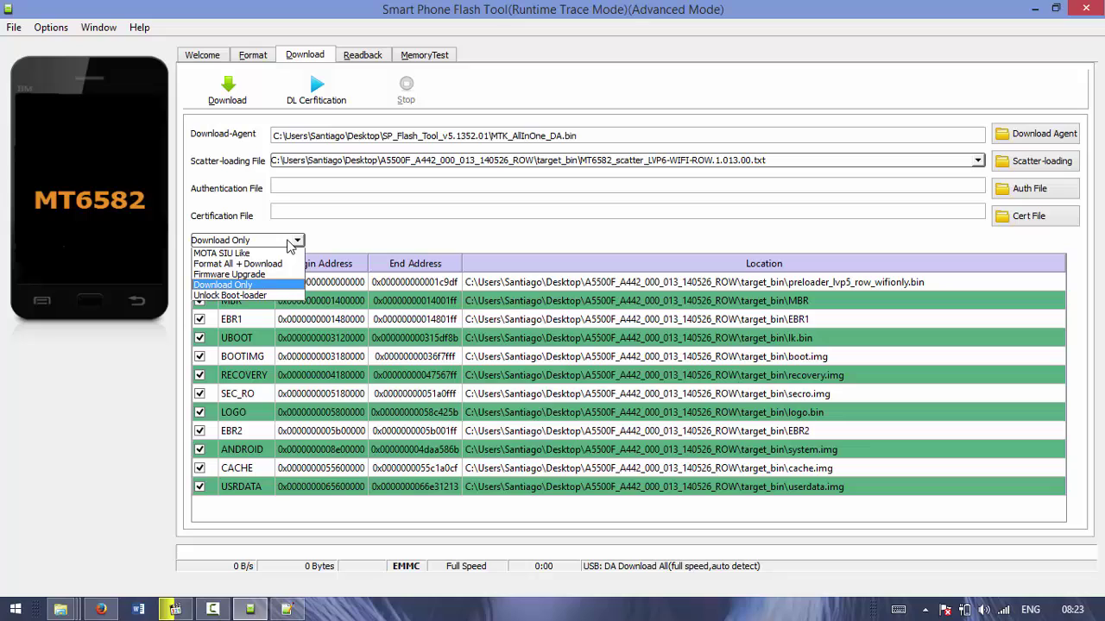
left_click(246, 275)
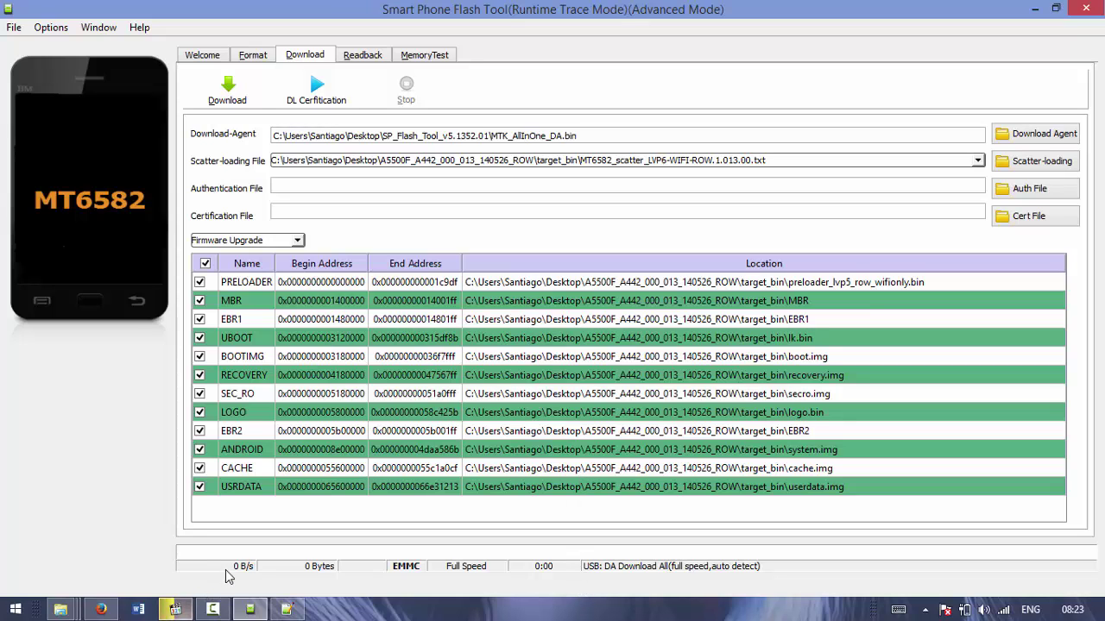
- Switch to Firefox and examine the thread's TWRP 2.8.0.0 recovery post, including its image download link and two installation methods
left_click(101, 610)
key("alt+Tab")
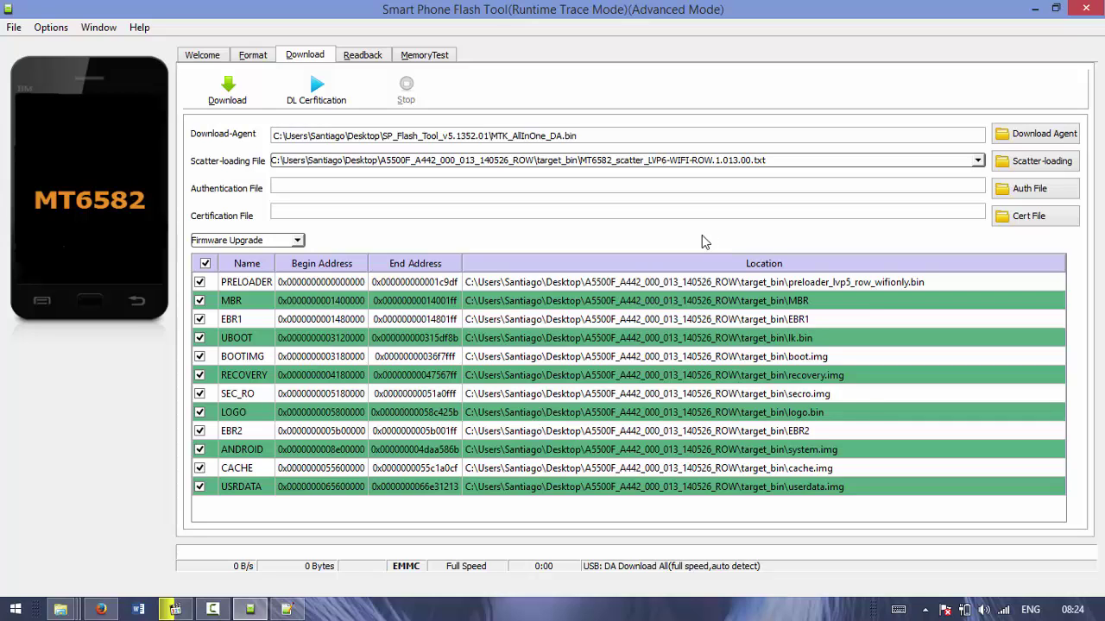
left_click(101, 610)
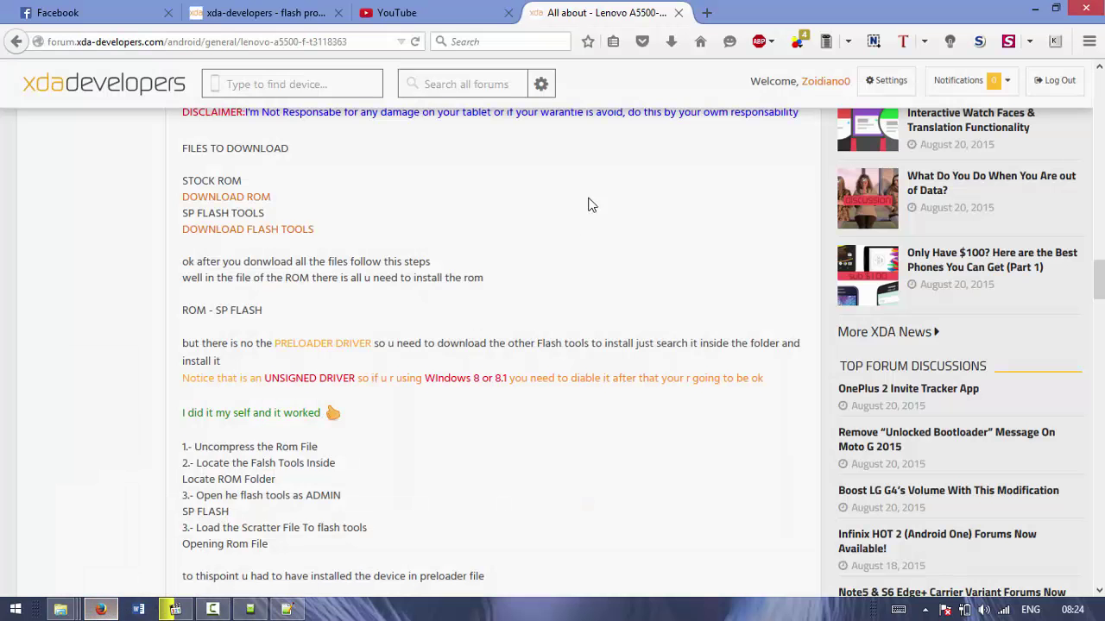
scroll(496, 279, "down", 15)
scroll(485, 281, "up", 8)
scroll(485, 281, "down", 5)
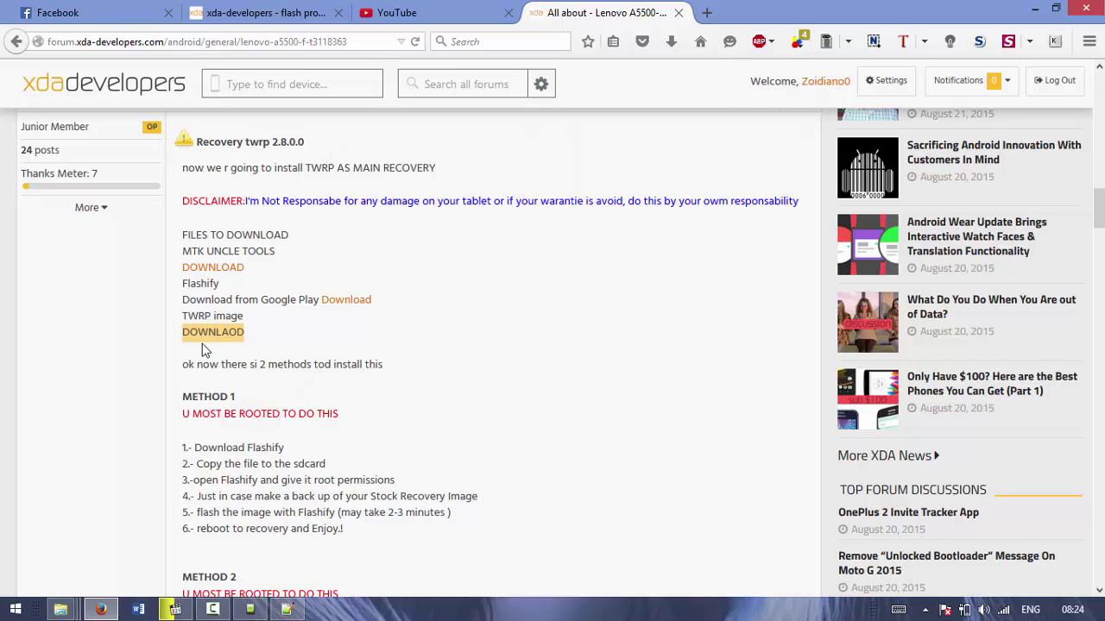
scroll(357, 259, "down", 3)
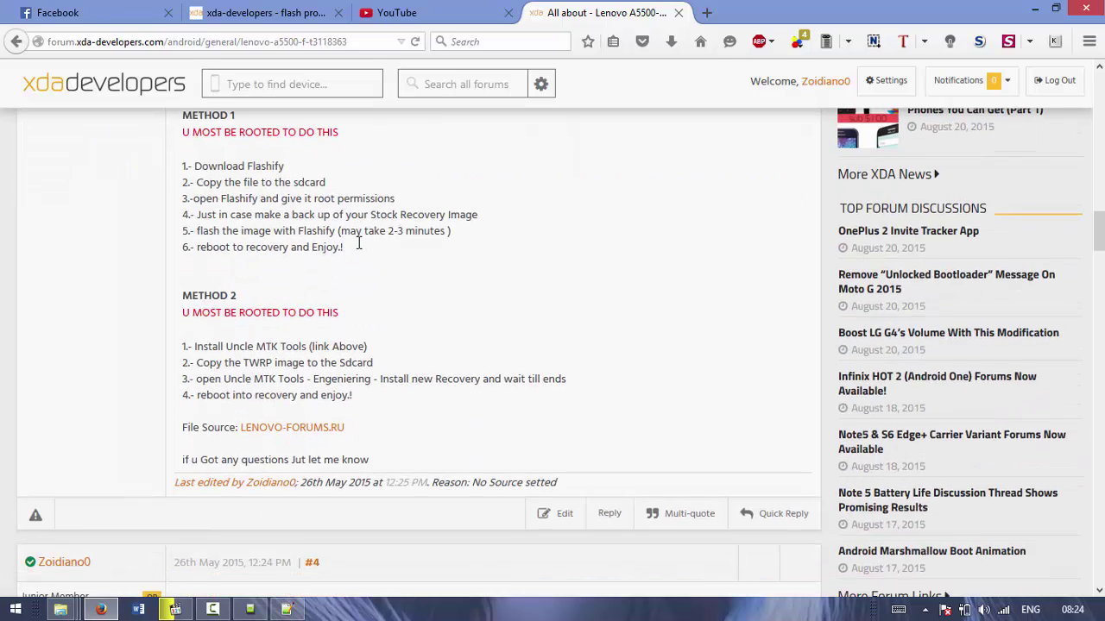
scroll(354, 250, "up", 3)
scroll(380, 242, "down", 1)
scroll(405, 235, "down", 5)
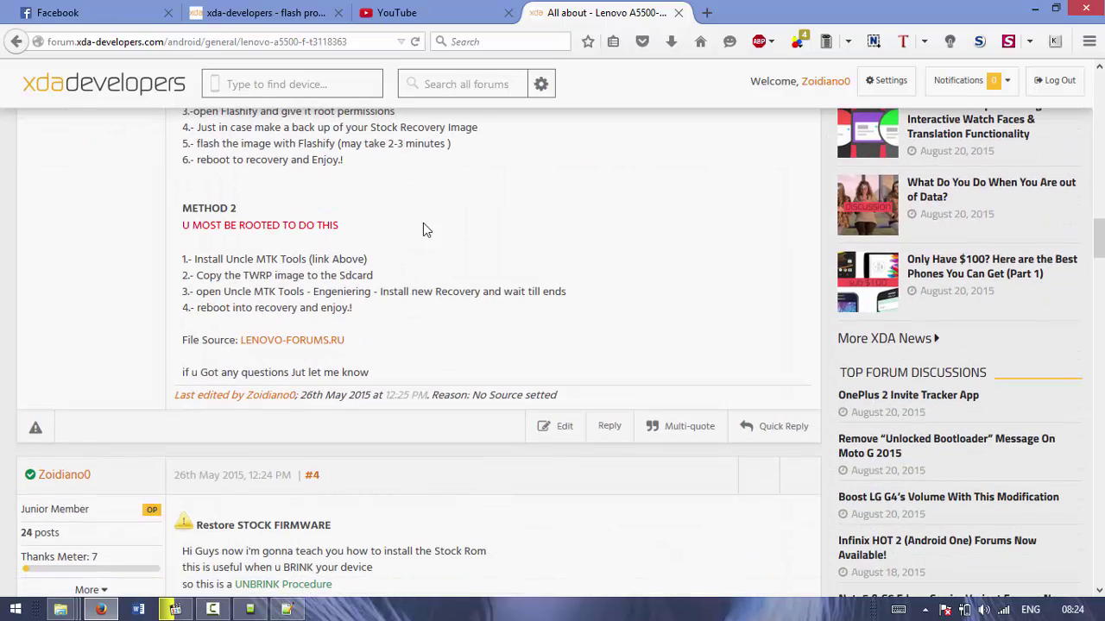
scroll(480, 223, "up", 4)
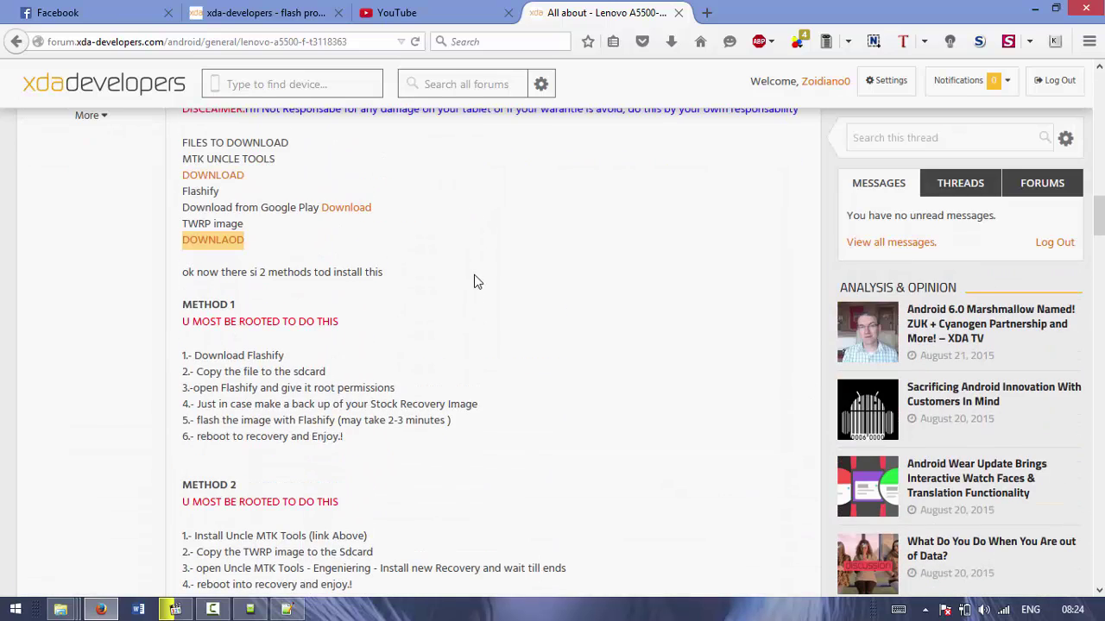
scroll(473, 276, "up", 3)
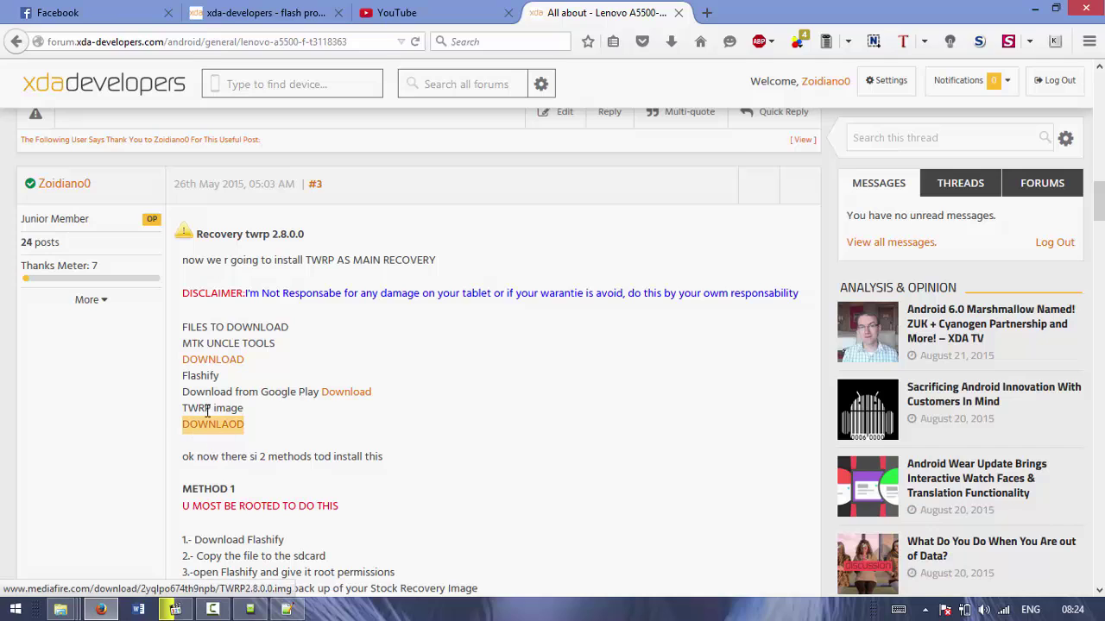
- Return to SP Flash Tool and turn Advanced Mode off and on again
key("alt+Tab")
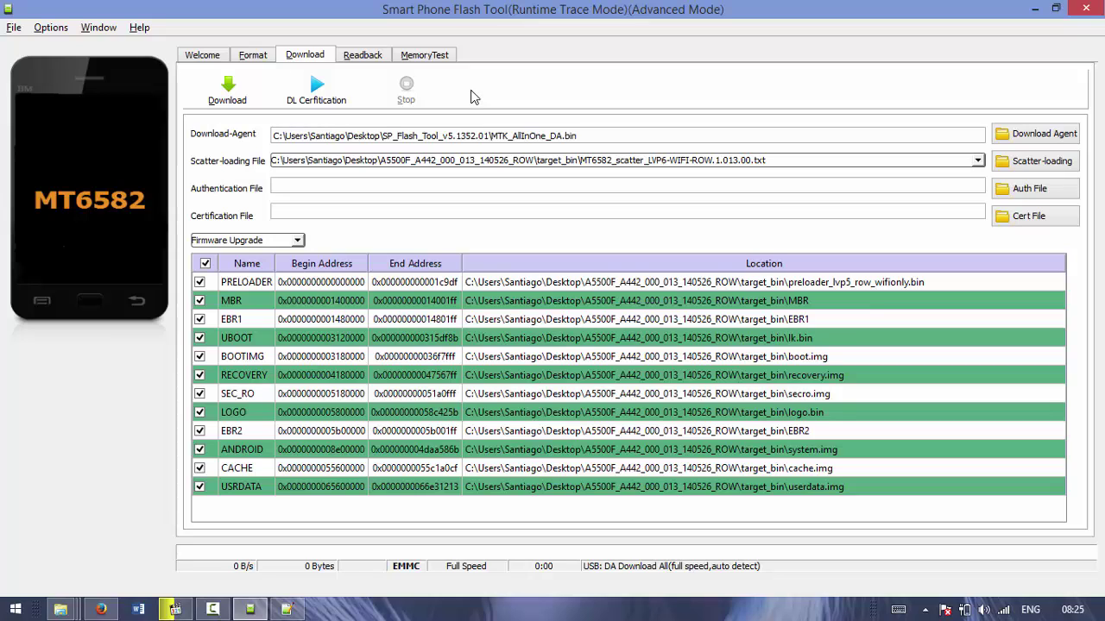
key("ctrl+alt+v")
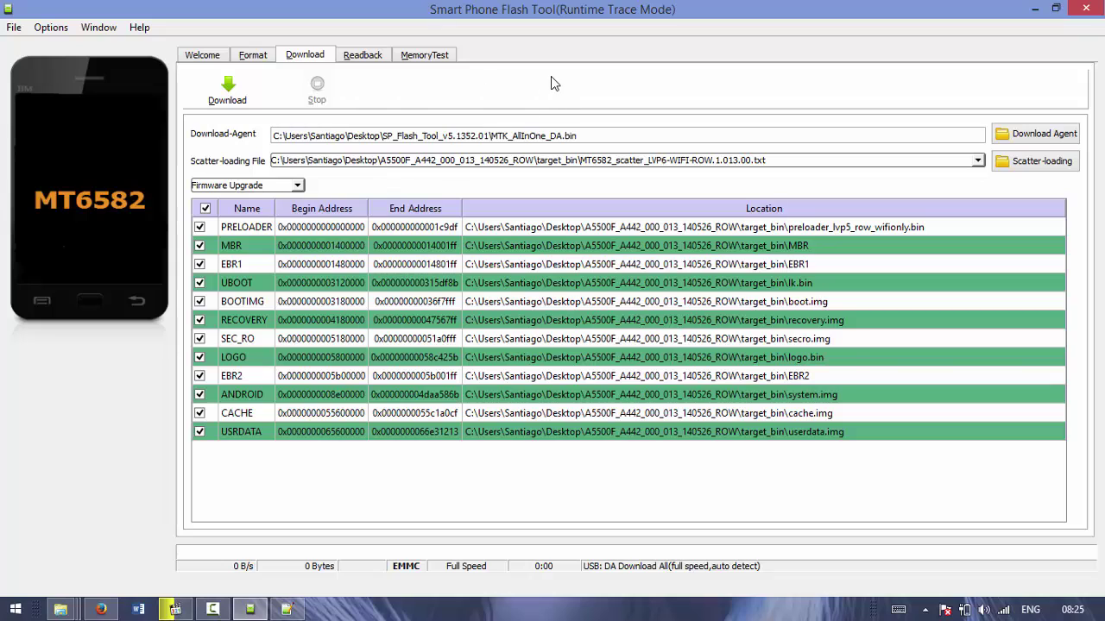
key("ctrl+alt+v")
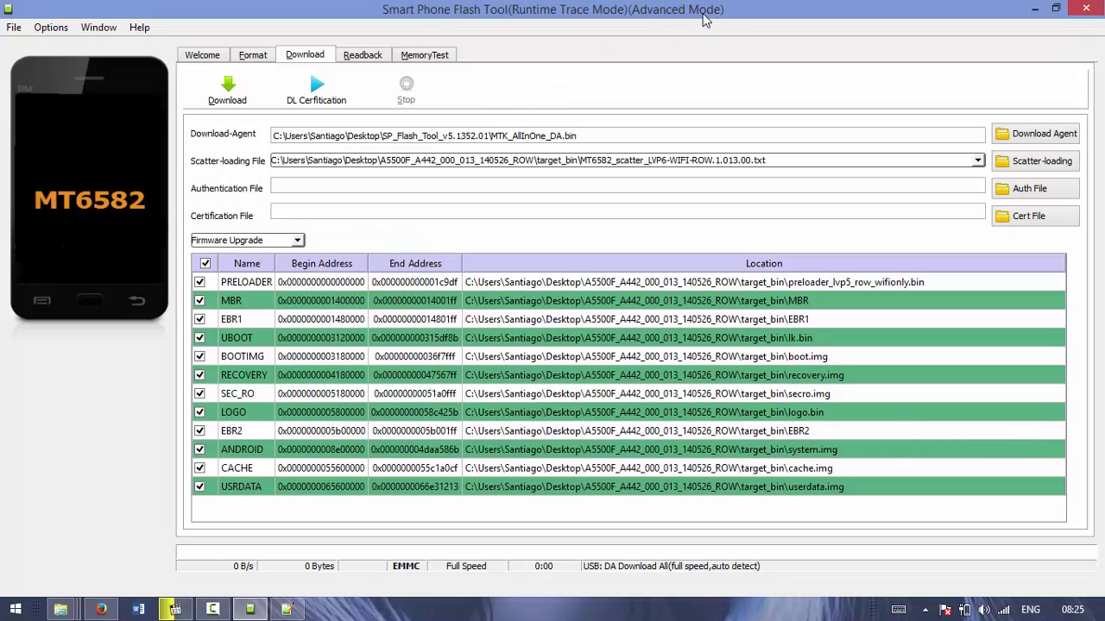
- Show the Write Memory page and load TWRP2.8.0.0.img from the Downloads folder as the file to write
left_click(97, 29)
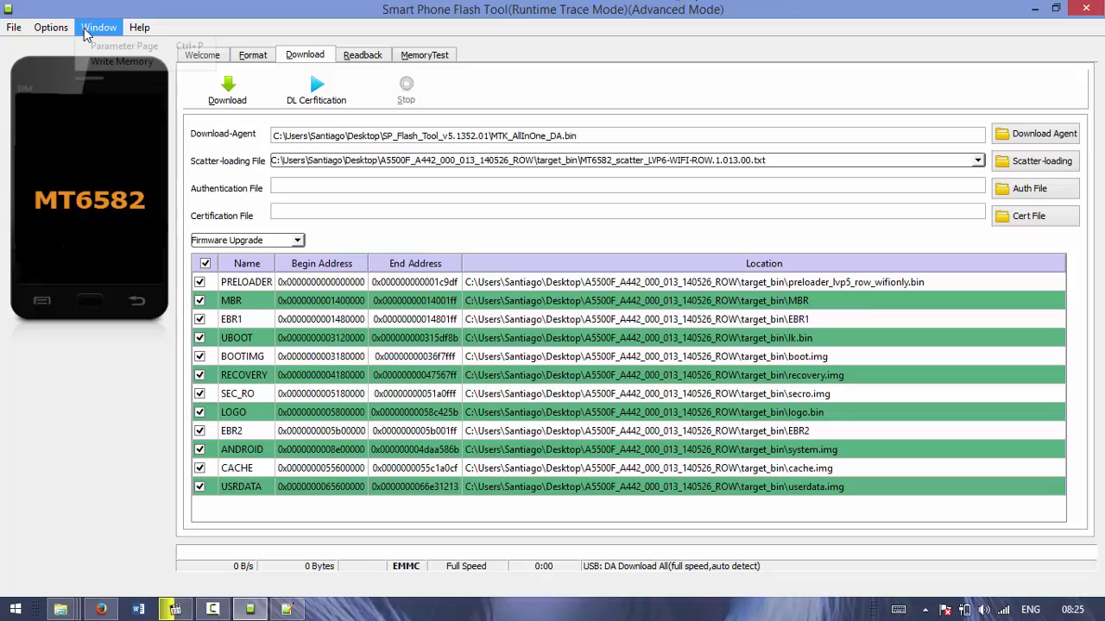
left_click(122, 62)
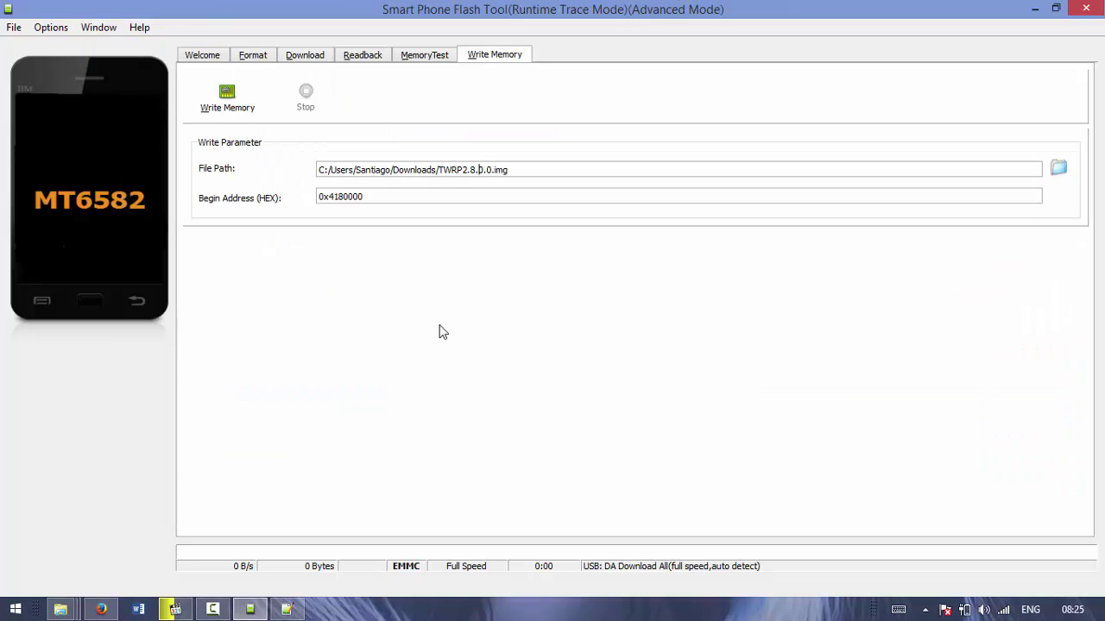
left_click(1055, 171)
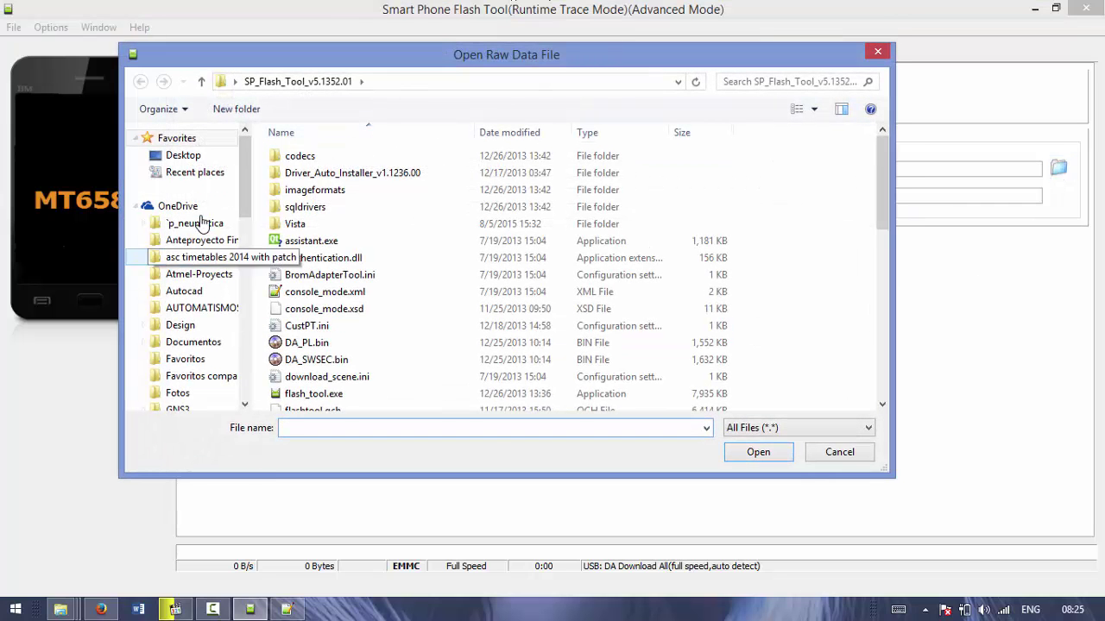
left_click(863, 452)
left_click(1058, 168)
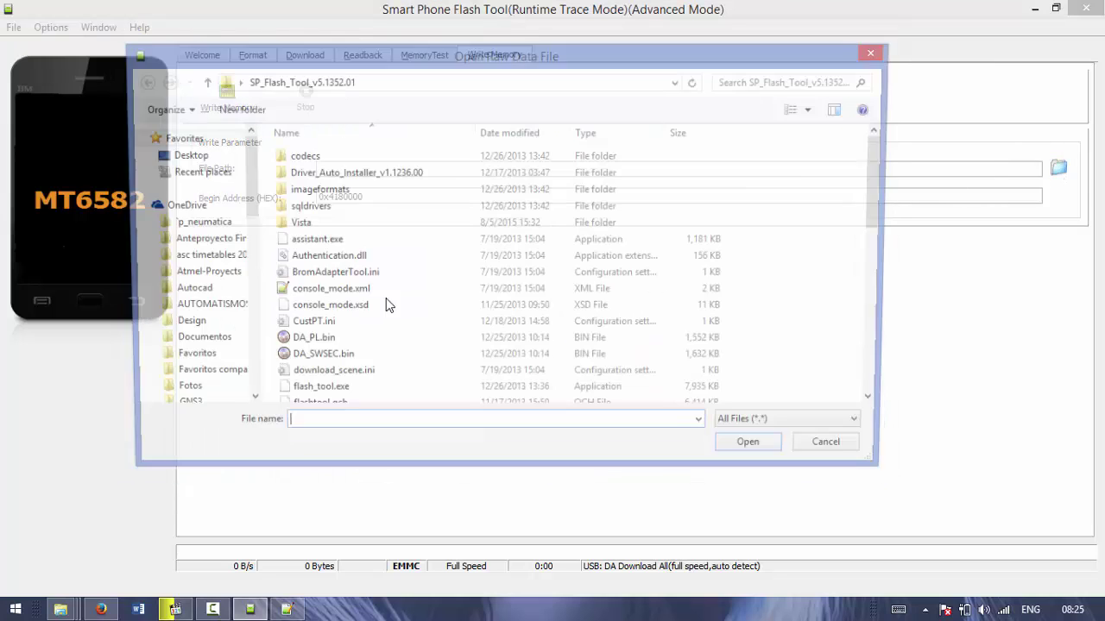
scroll(197, 259, "down", 5)
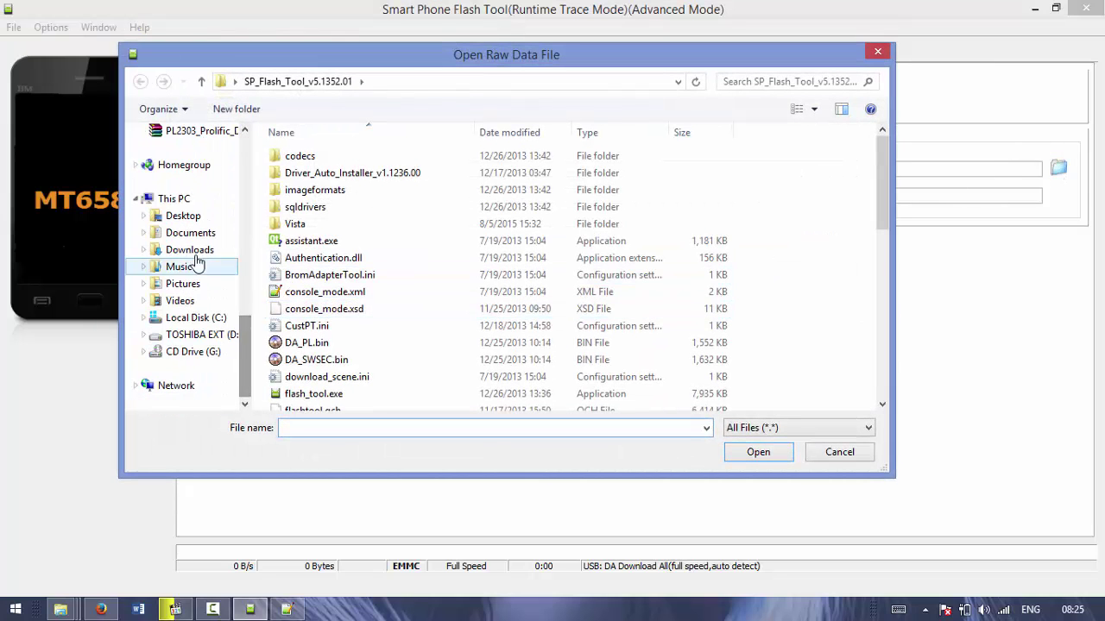
left_click(189, 250)
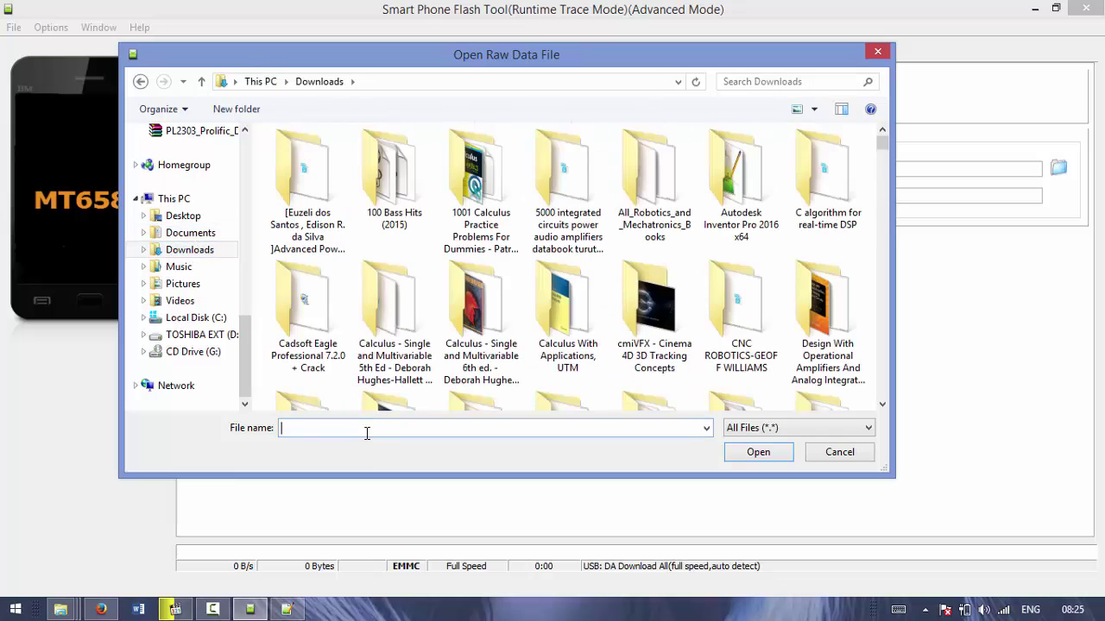
type("twr")
left_click(363, 444)
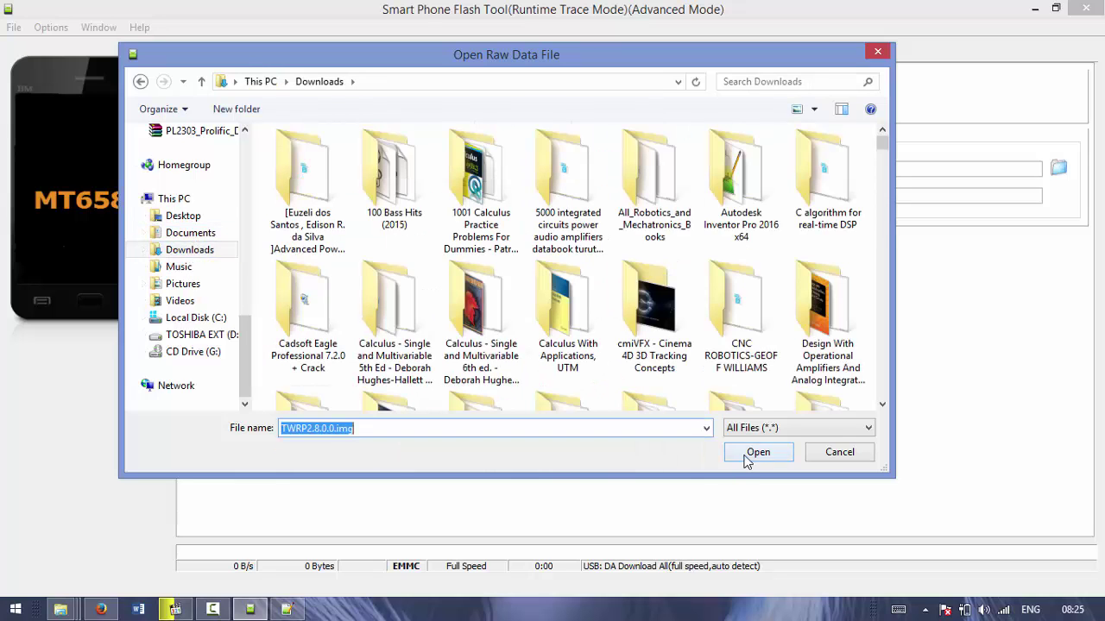
left_click(751, 457)
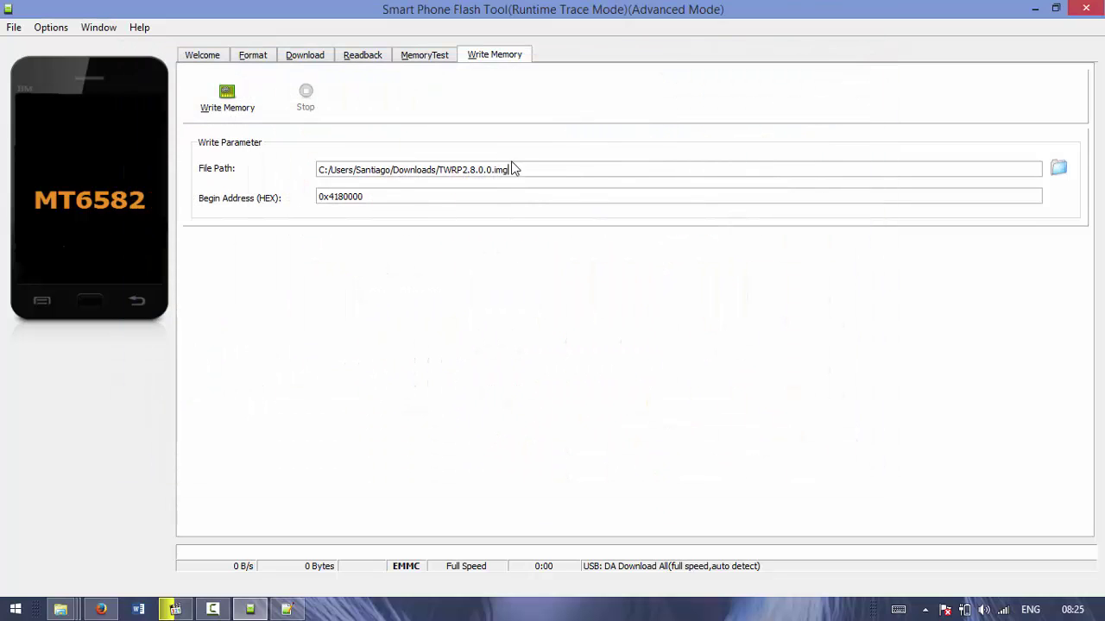
- Open the MT6582 scatter file from target_bin and check the RECOVERY partition's linear_start_addr against the Write Memory begin address
double_click(354, 198)
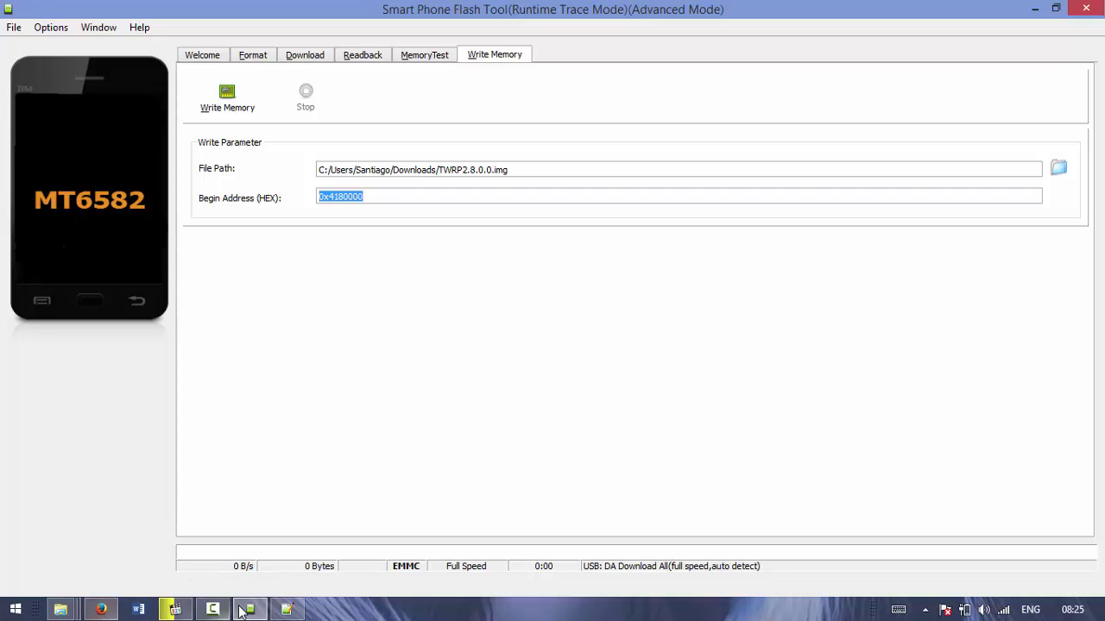
left_click(287, 610)
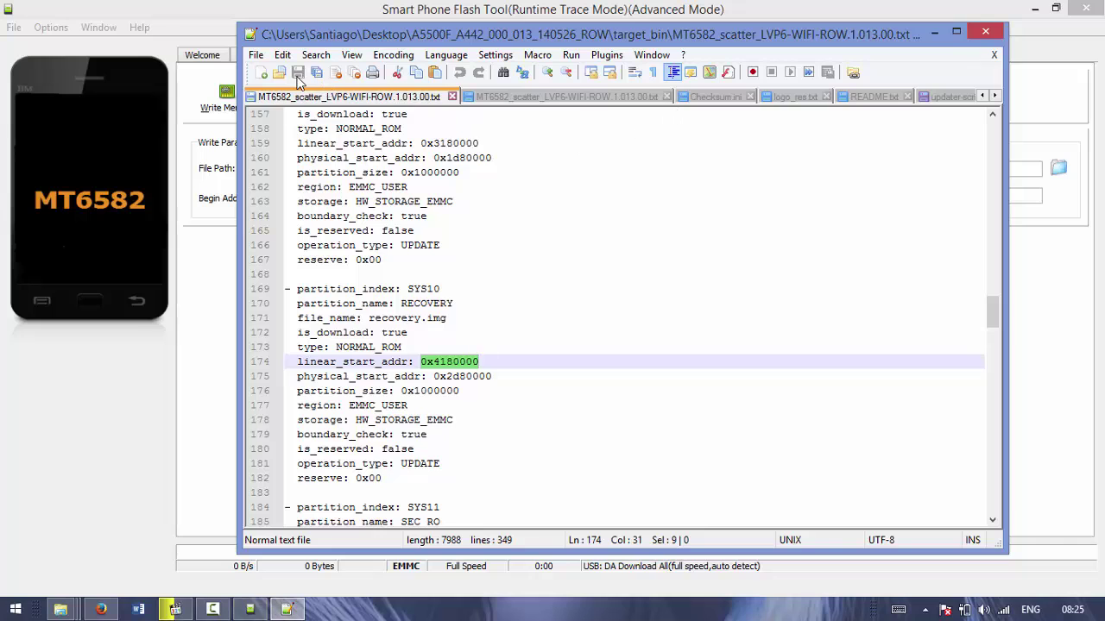
mouse_move(74, 607)
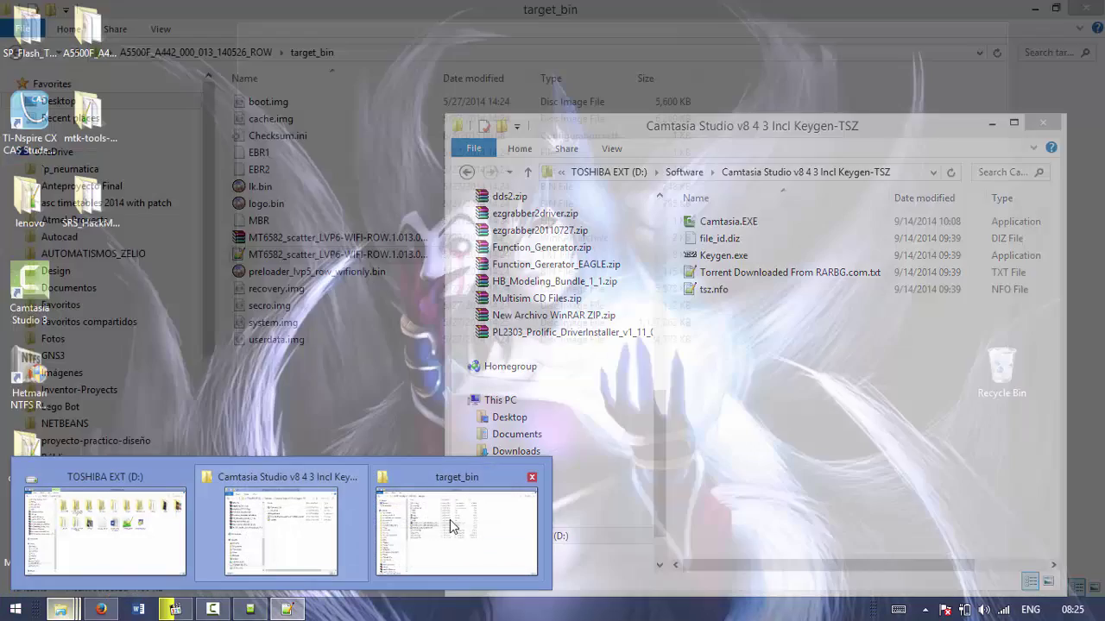
left_click(443, 530)
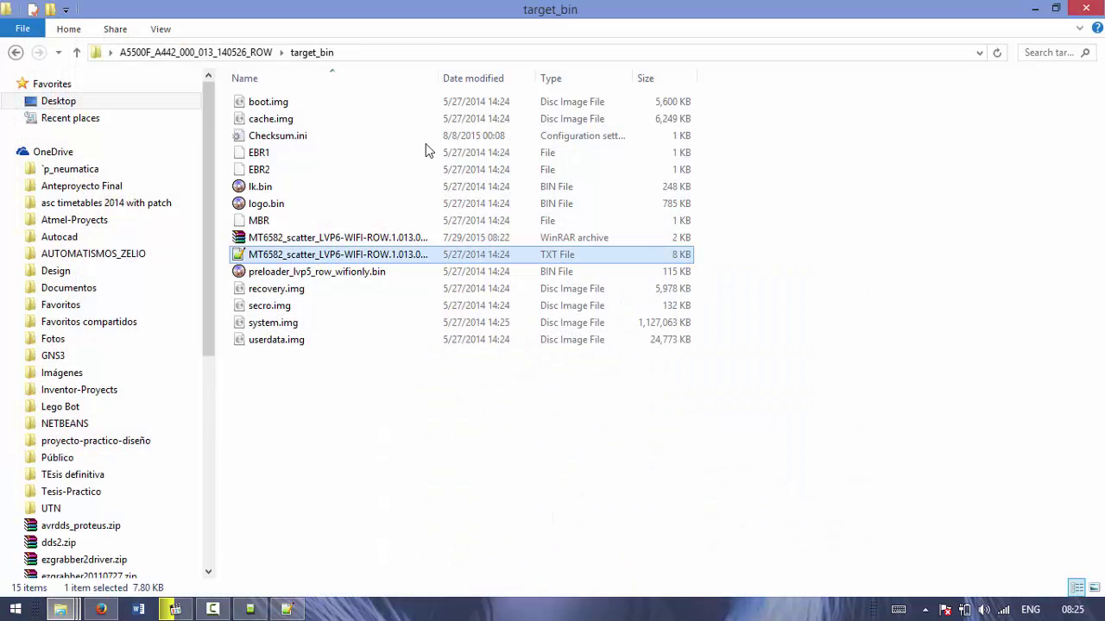
double_click(348, 253)
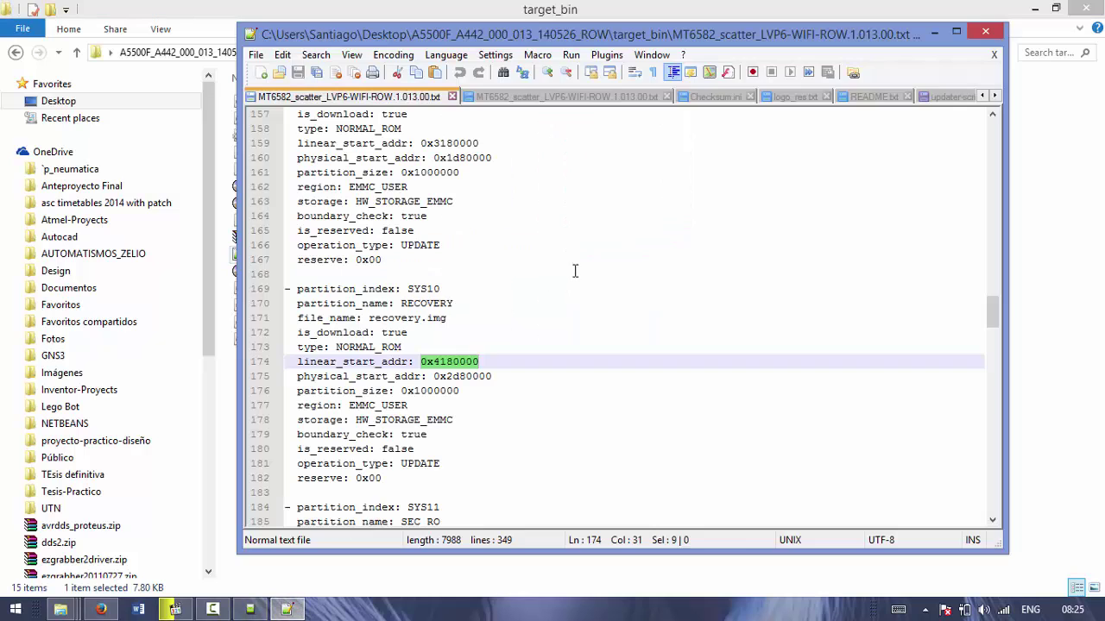
scroll(604, 311, "up", 13)
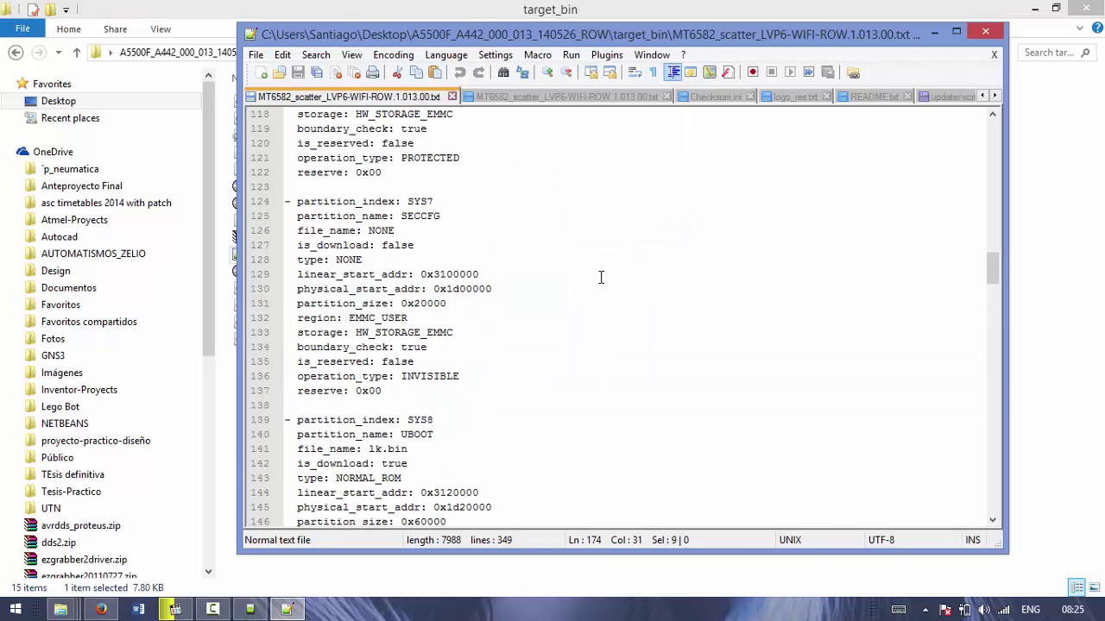
scroll(601, 277, "down", 15)
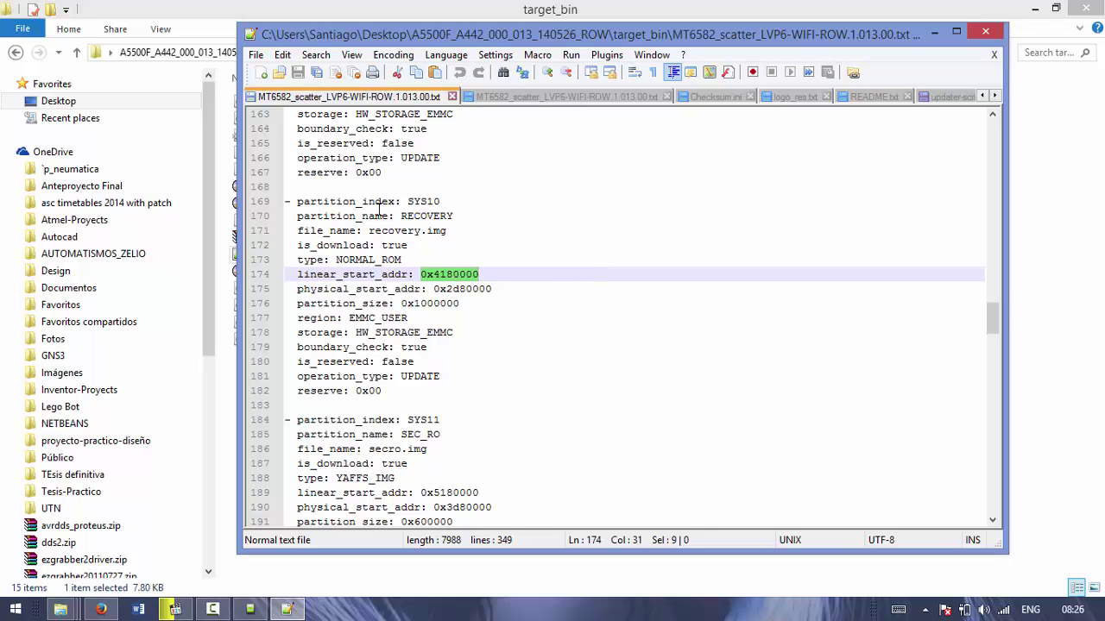
double_click(408, 216)
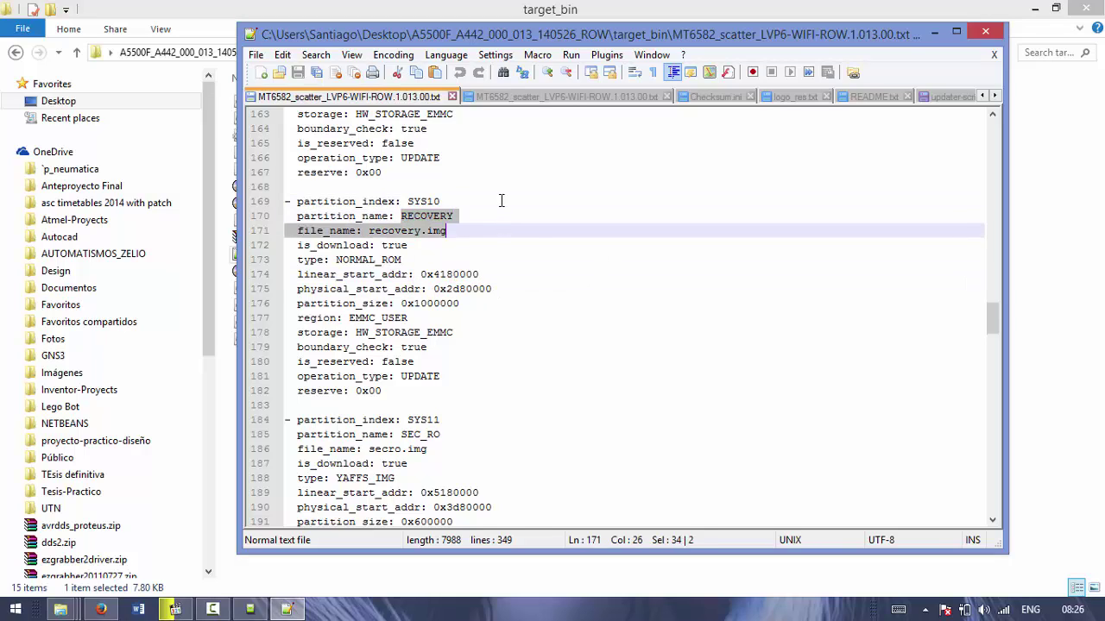
left_click_drag(297, 274, 420, 275)
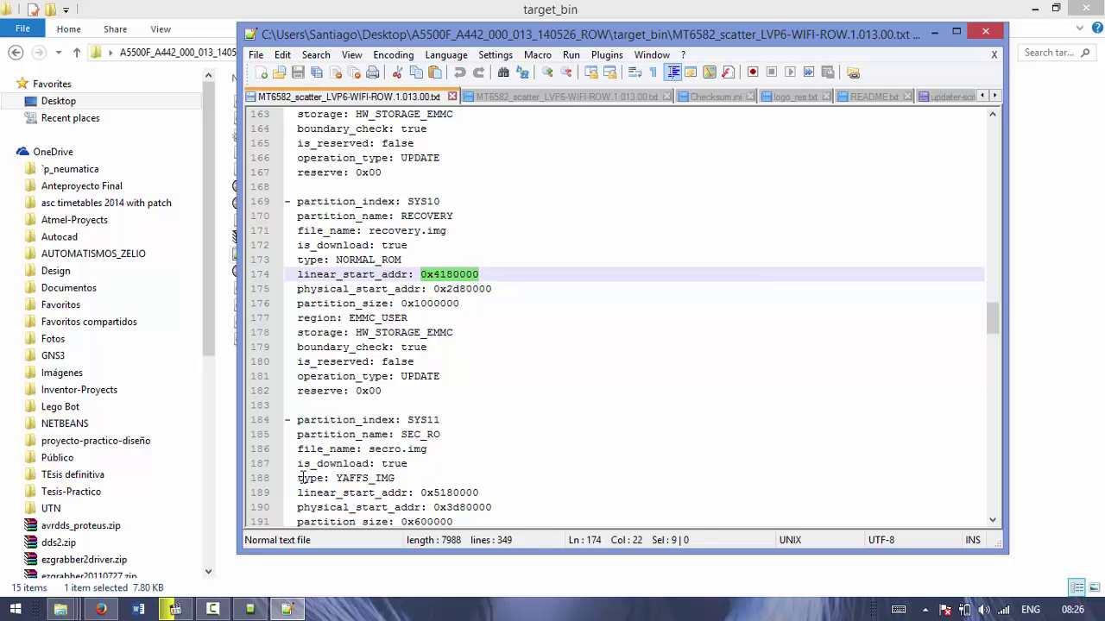
left_click(250, 609)
left_click(406, 191)
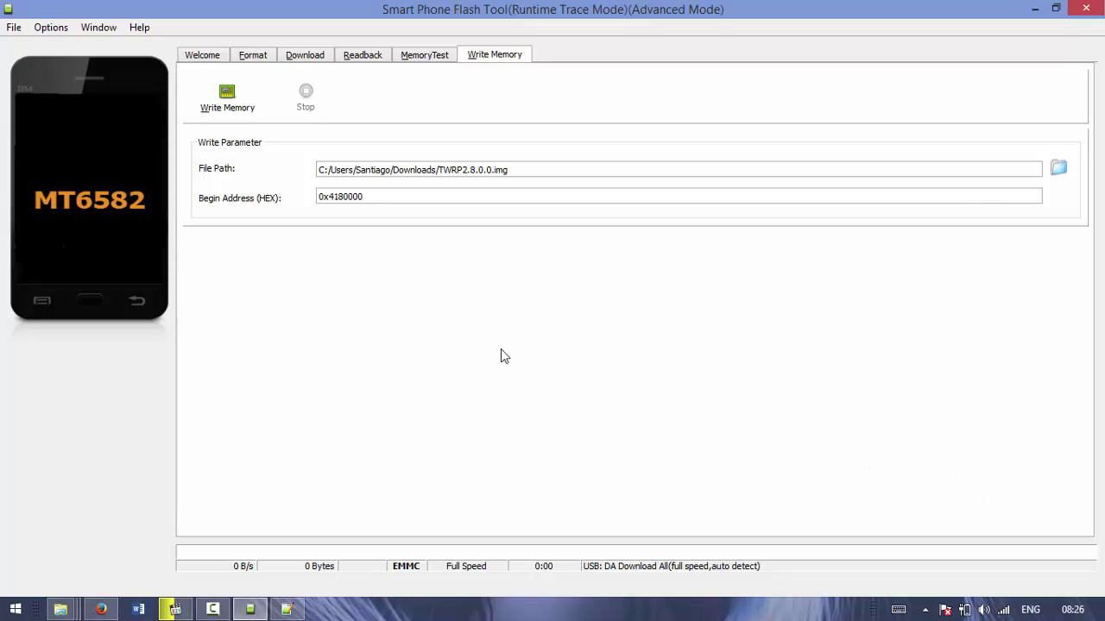
- Deselect every partition in the download list except PRELOADER
left_click(324, 58)
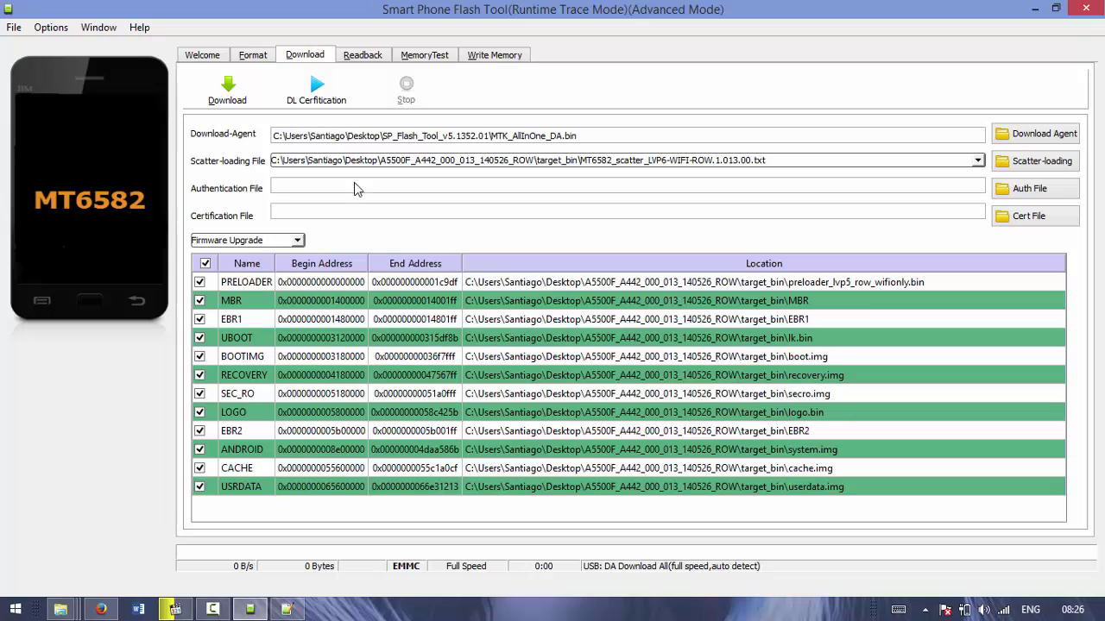
left_click(494, 57)
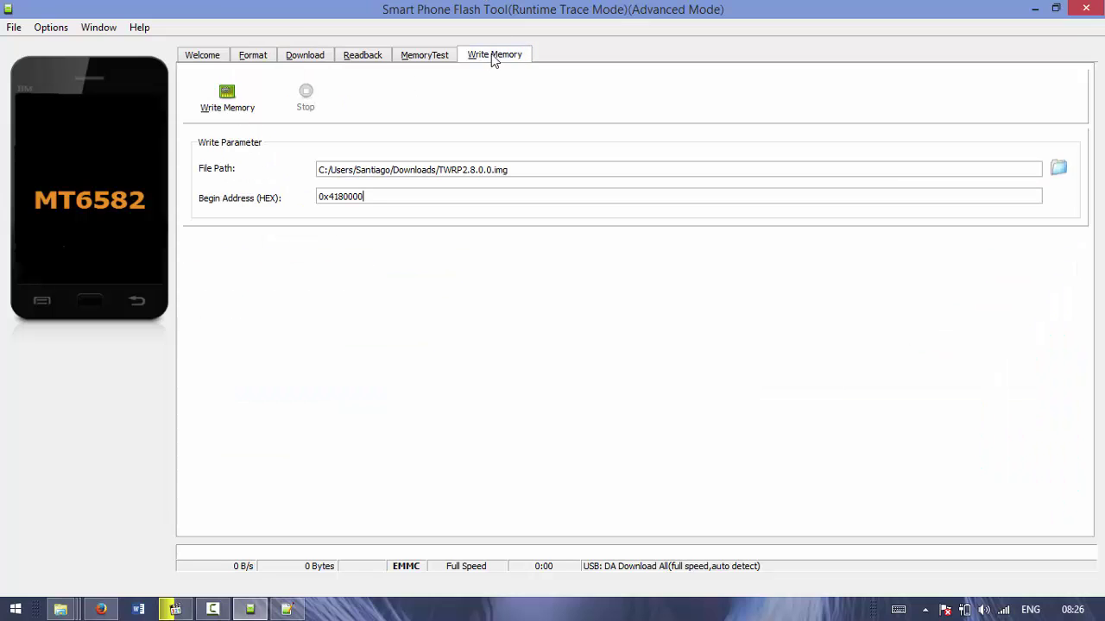
left_click(307, 59)
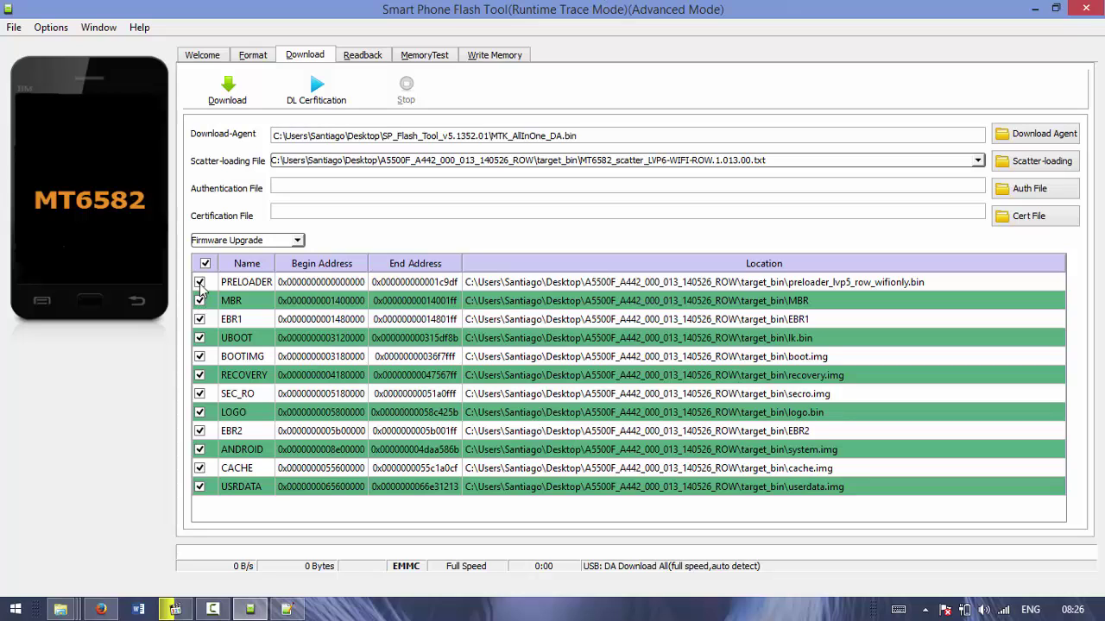
left_click(199, 283)
left_click(199, 283)
left_click(205, 266)
left_click(201, 283)
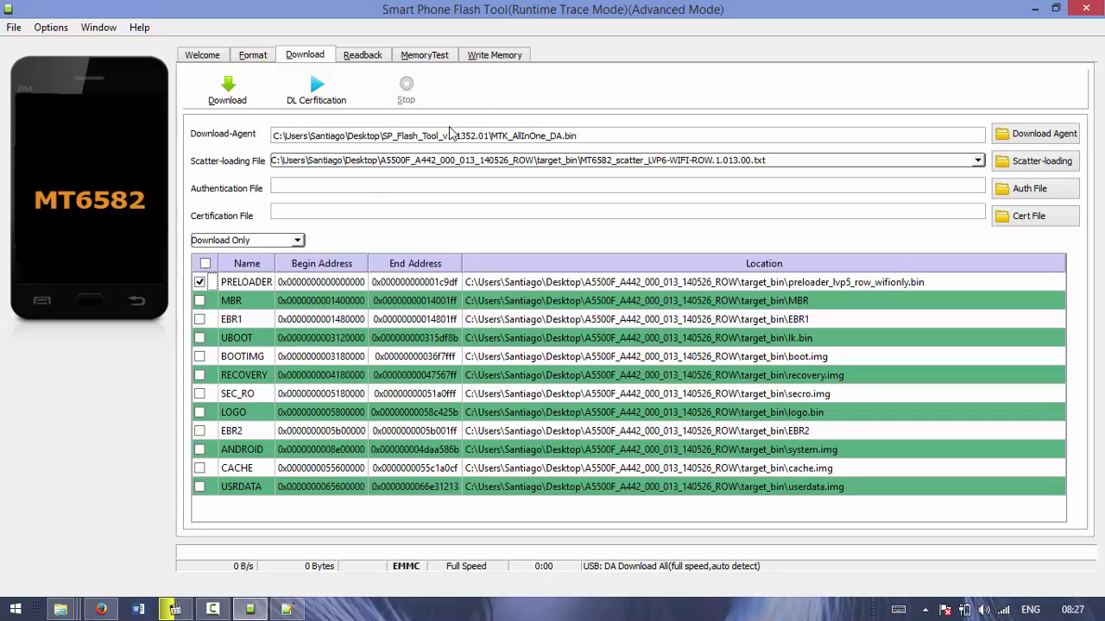
- Review the Write Memory page and its display option, and view the flash tool's version information
left_click(496, 54)
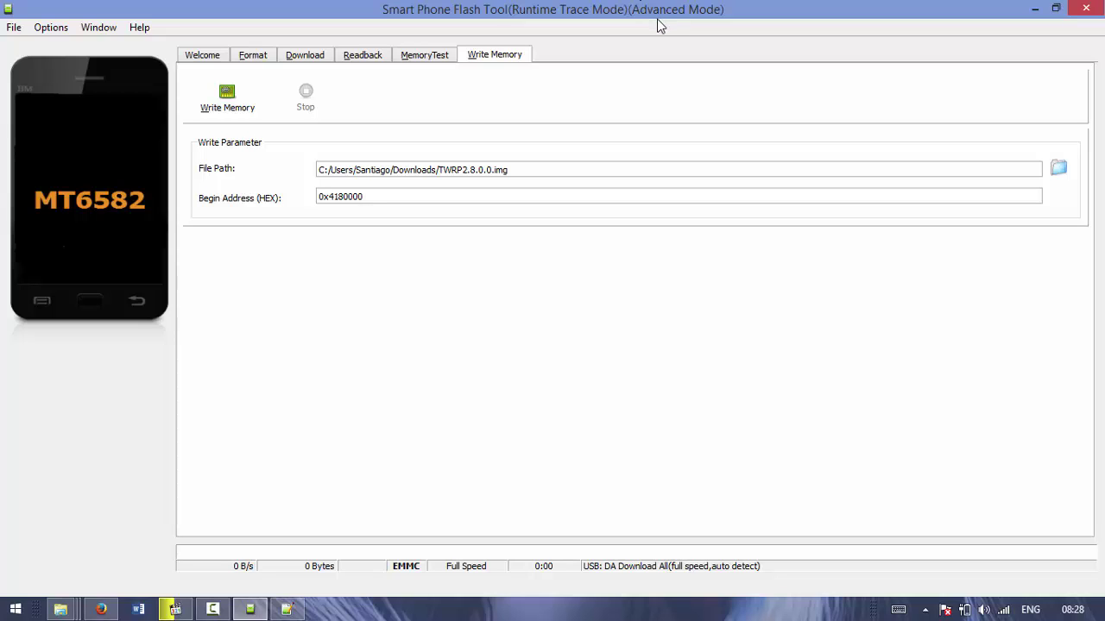
left_click(101, 28)
left_click(109, 33)
left_click(105, 29)
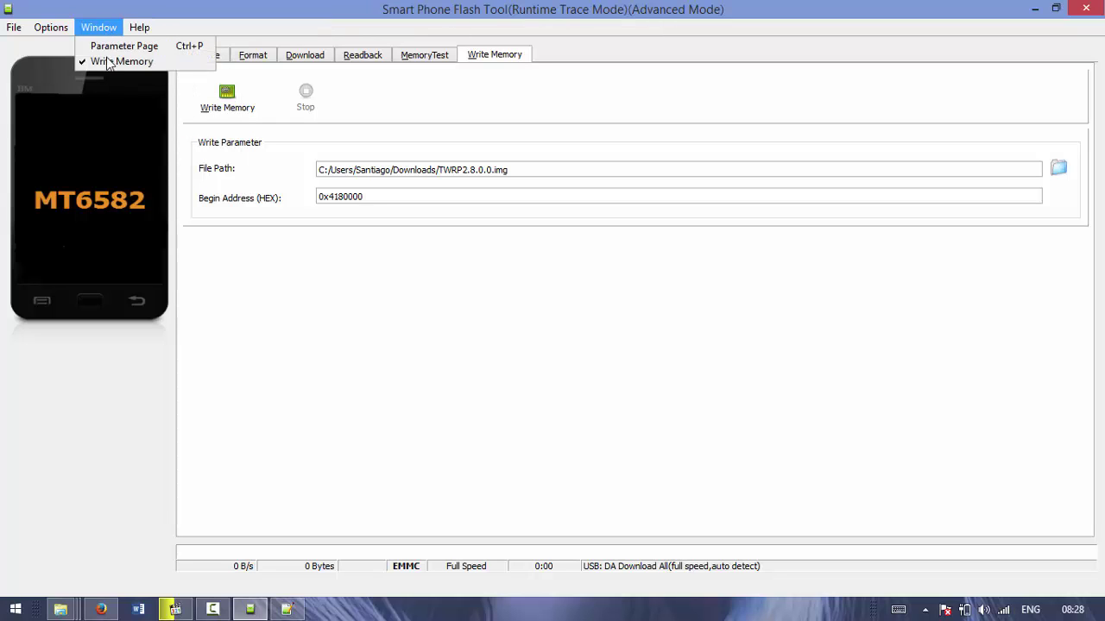
left_click(489, 350)
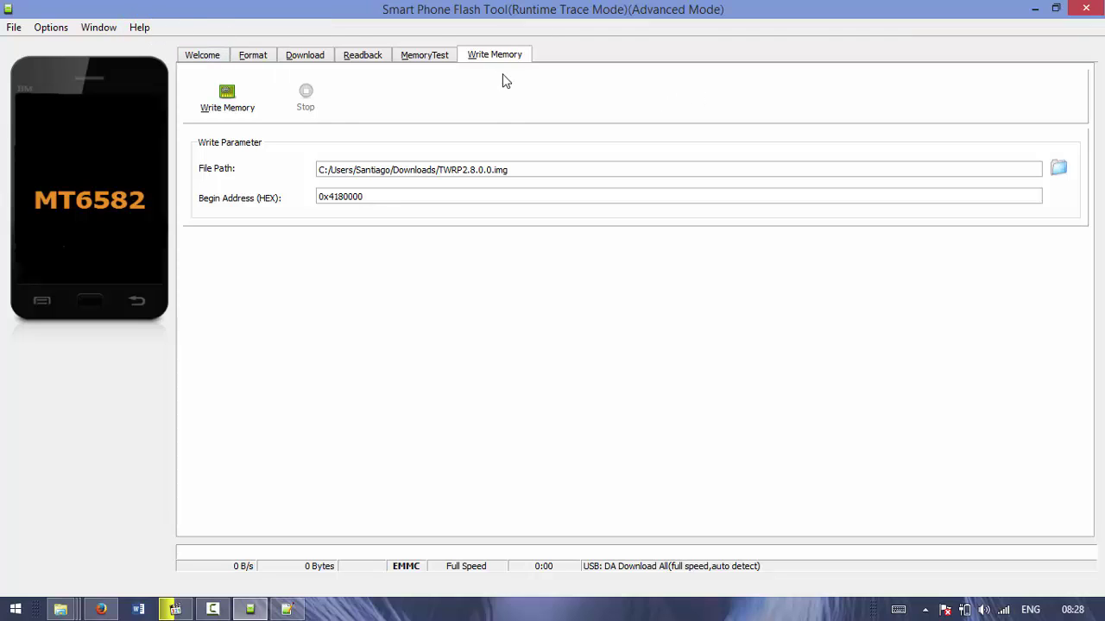
left_click(139, 27)
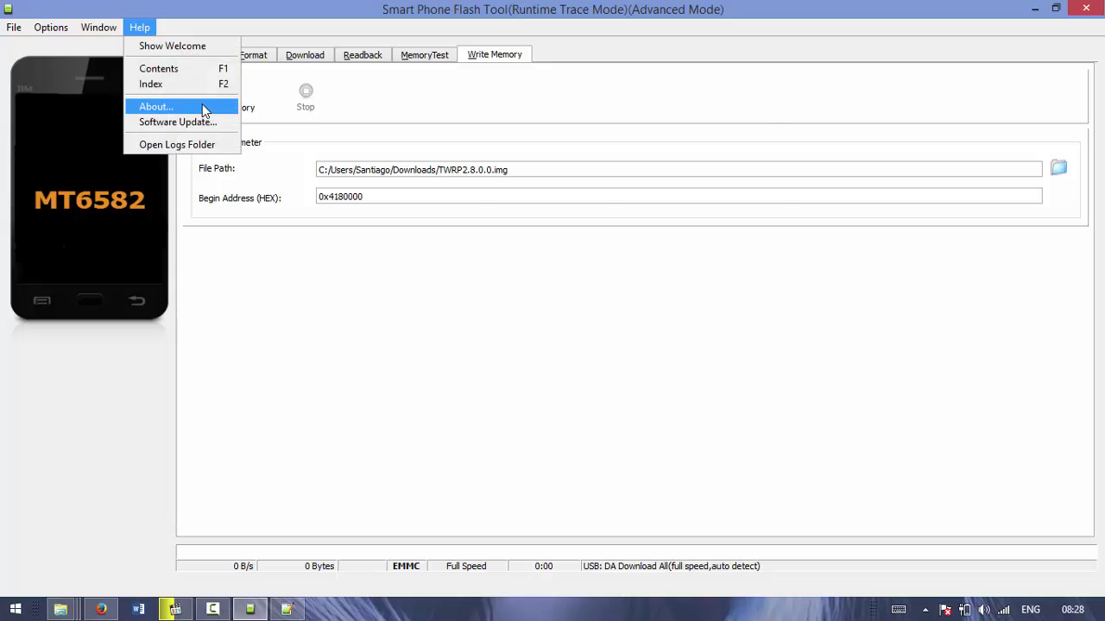
left_click(205, 105)
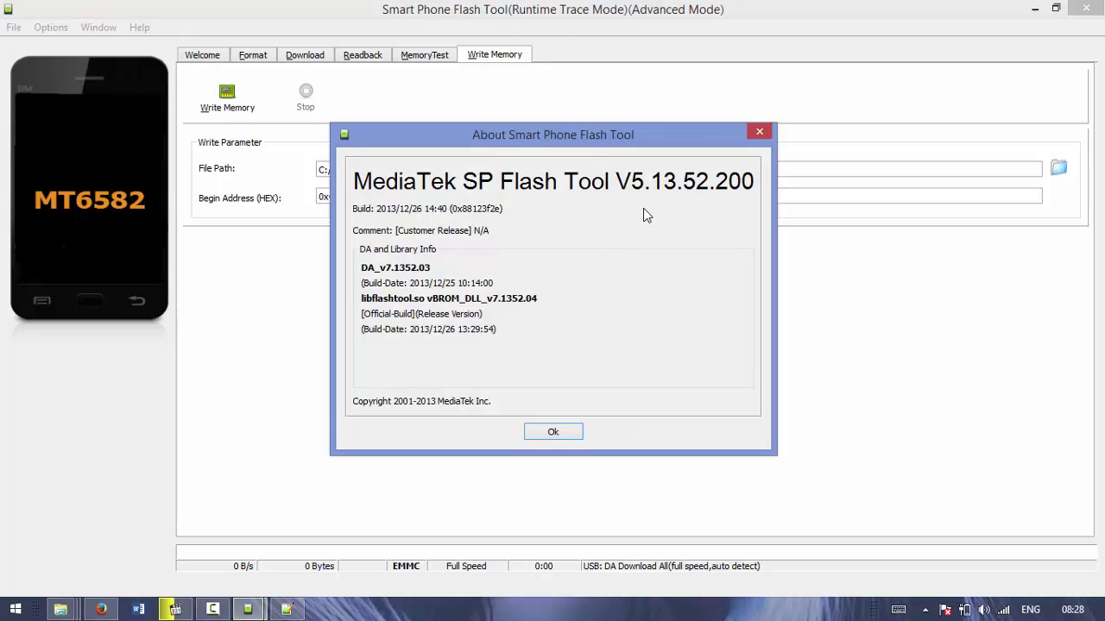
left_click(760, 133)
- Set the download mode to Firmware Upgrade
left_click(269, 59)
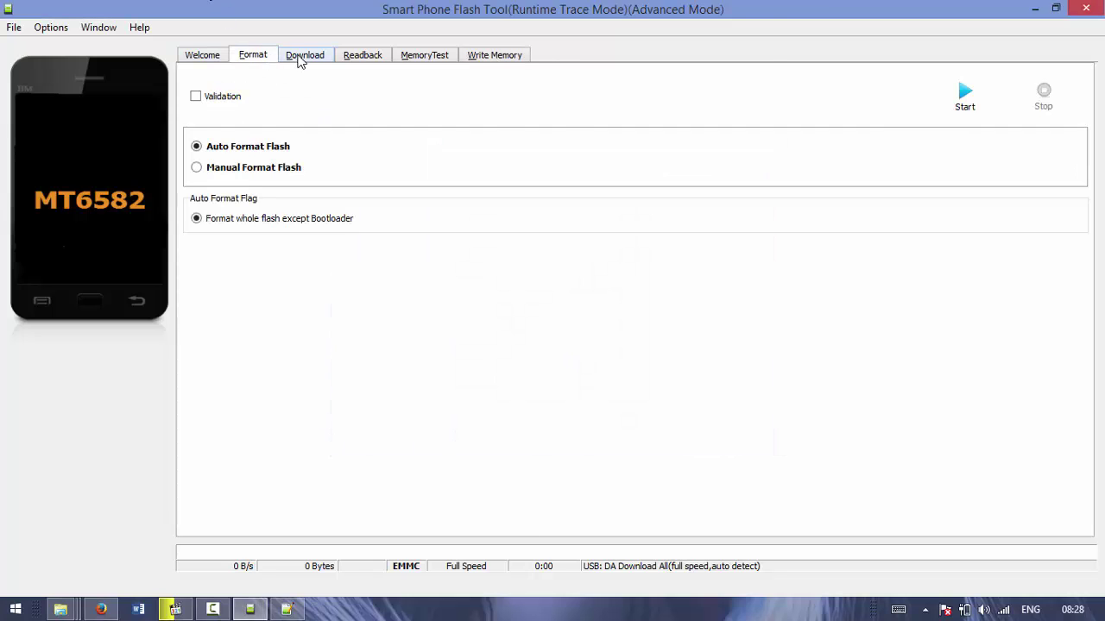
left_click(303, 55)
left_click(297, 242)
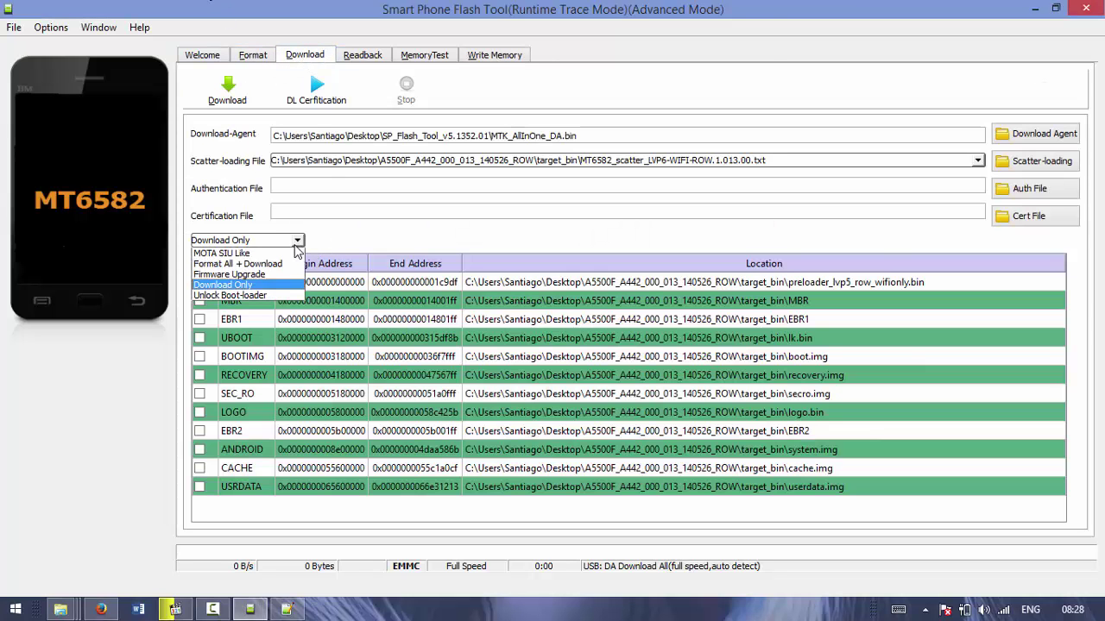
left_click(254, 275)
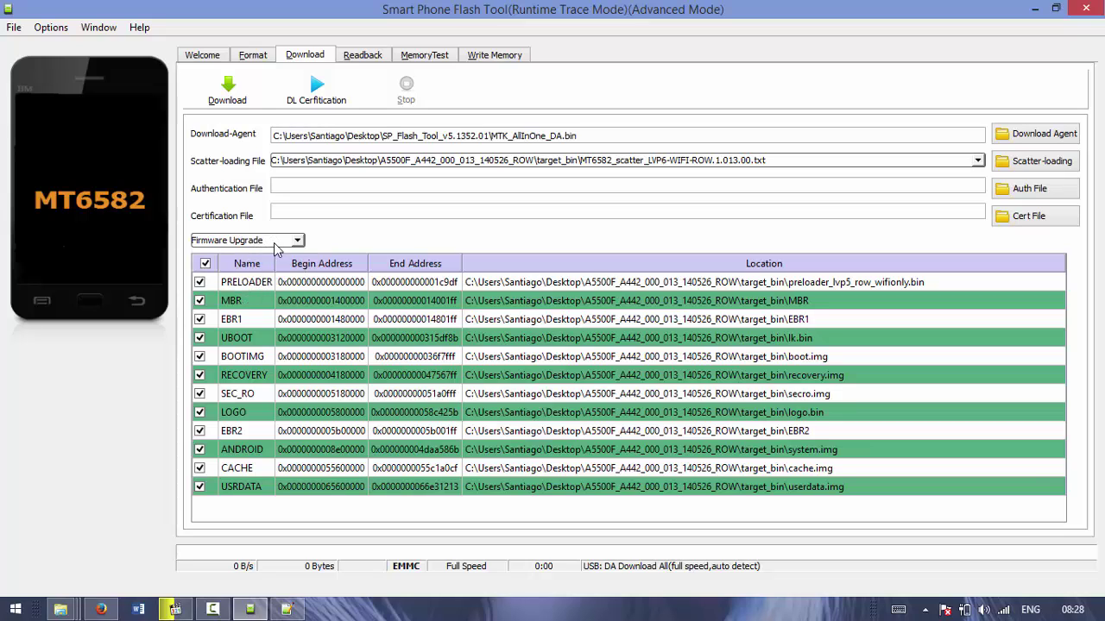
- Set the download mode to Download Only and include the ANDROID partition alongside PRELOADER
left_click(276, 242)
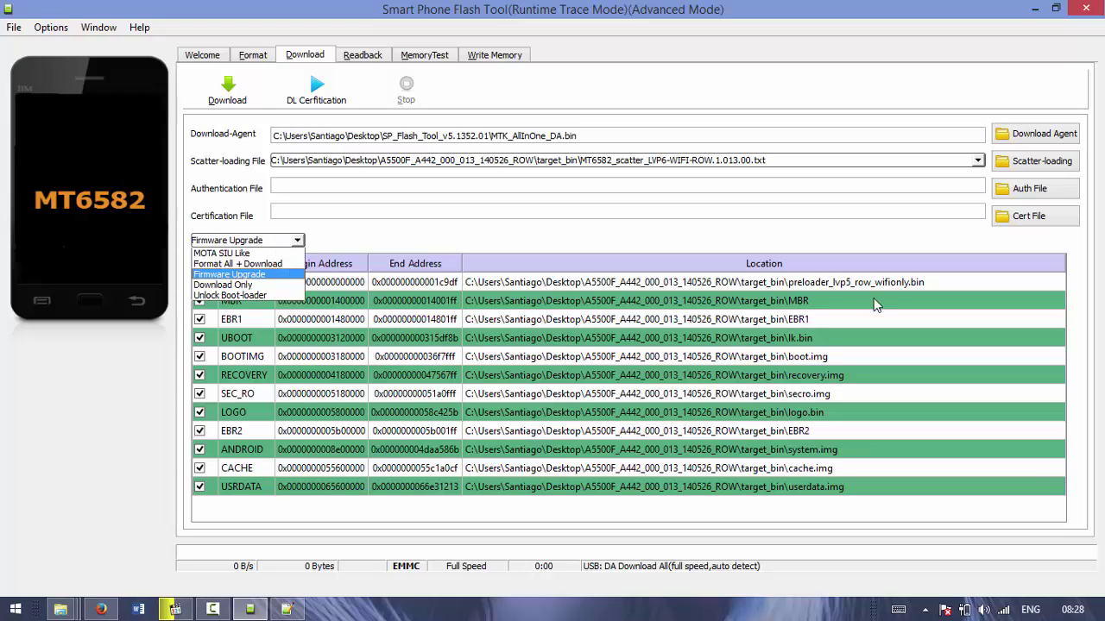
left_click(234, 285)
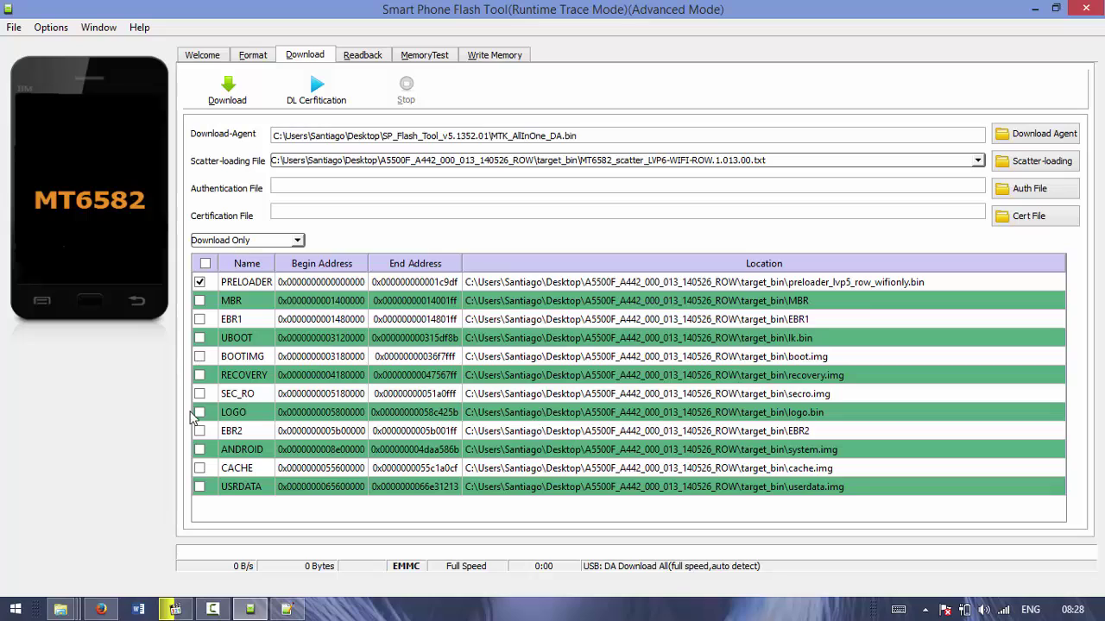
left_click(199, 450)
left_click(251, 609)
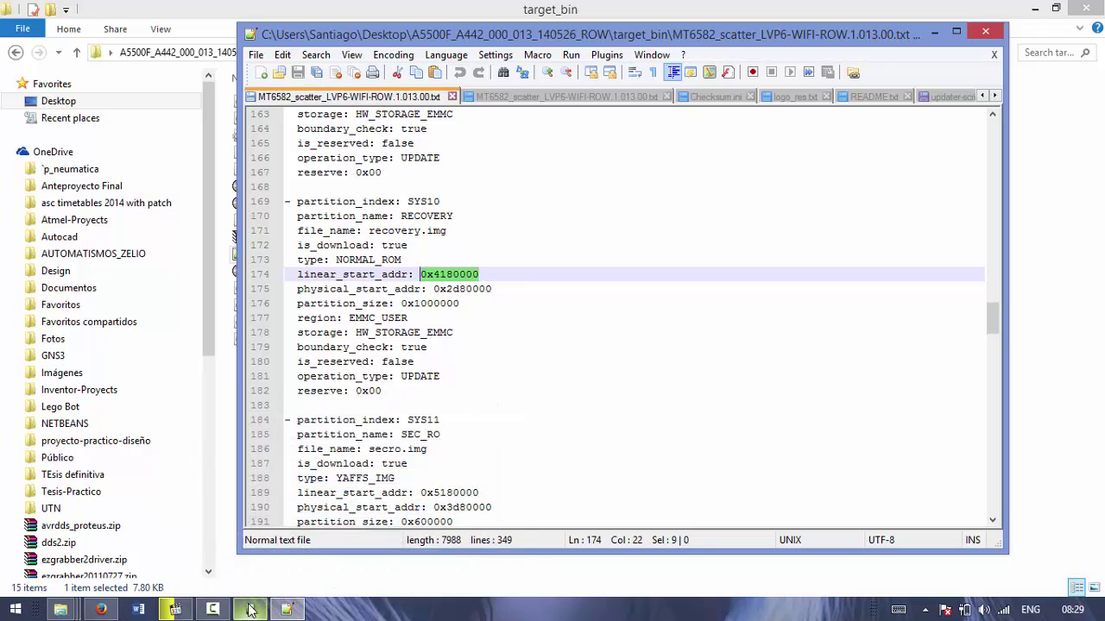
left_click(251, 610)
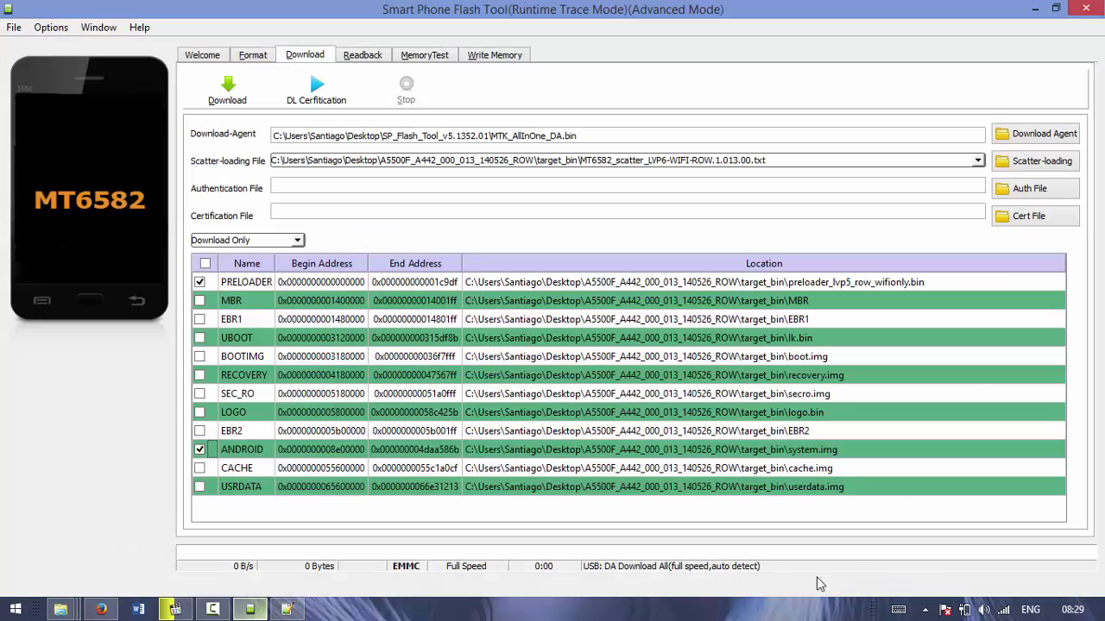
left_click(211, 609)
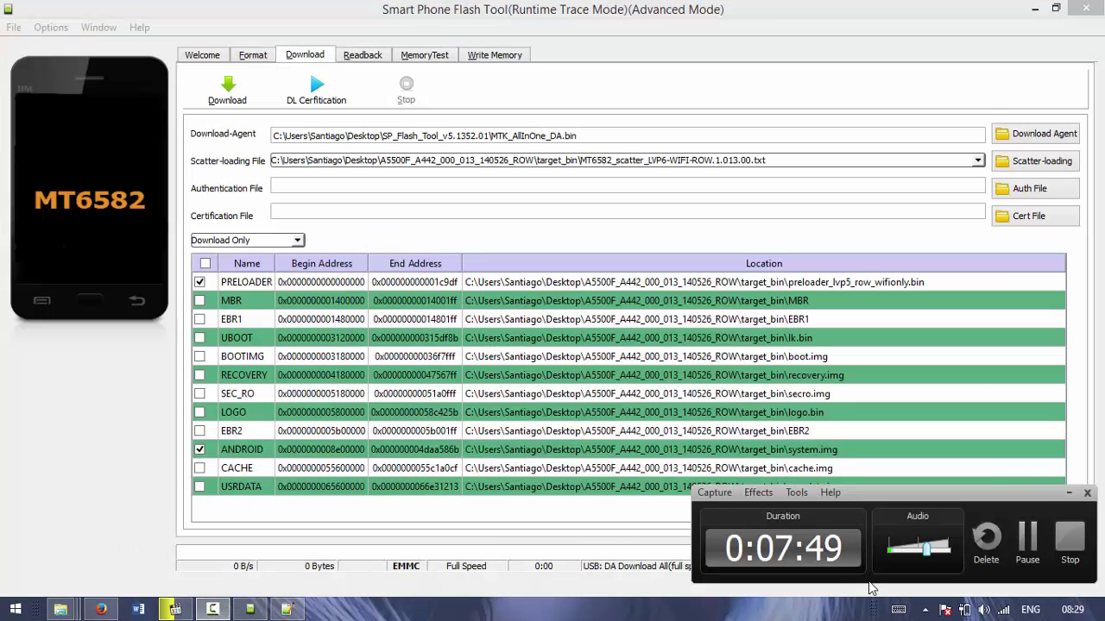